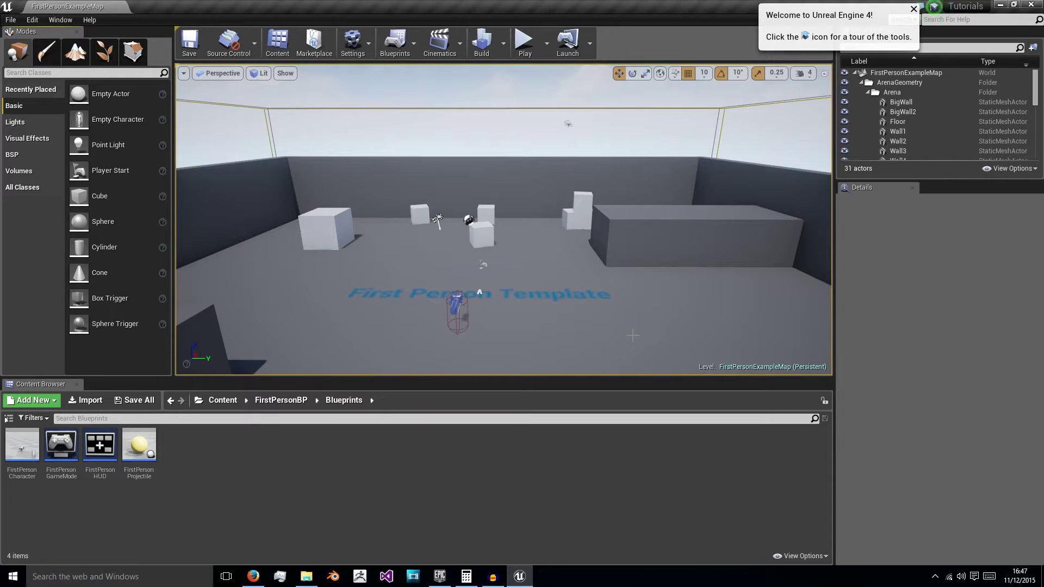
# - Select the small cube in the middle of the level, and open the Meshes folder inside the project's Geometry content
pyautogui.click(223, 400)
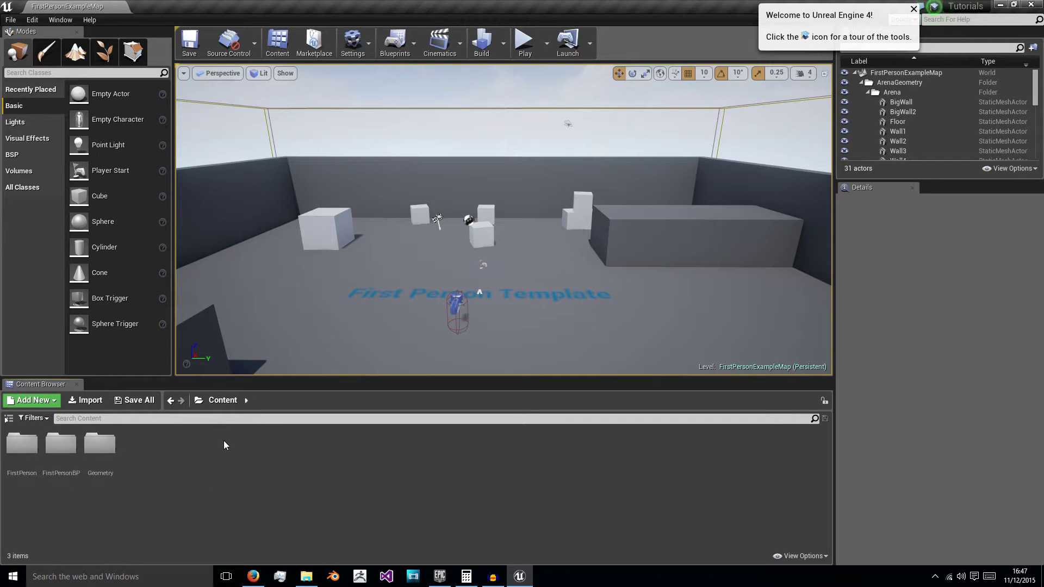
pyautogui.click(481, 228)
pyautogui.scroll(3, 480, 244)
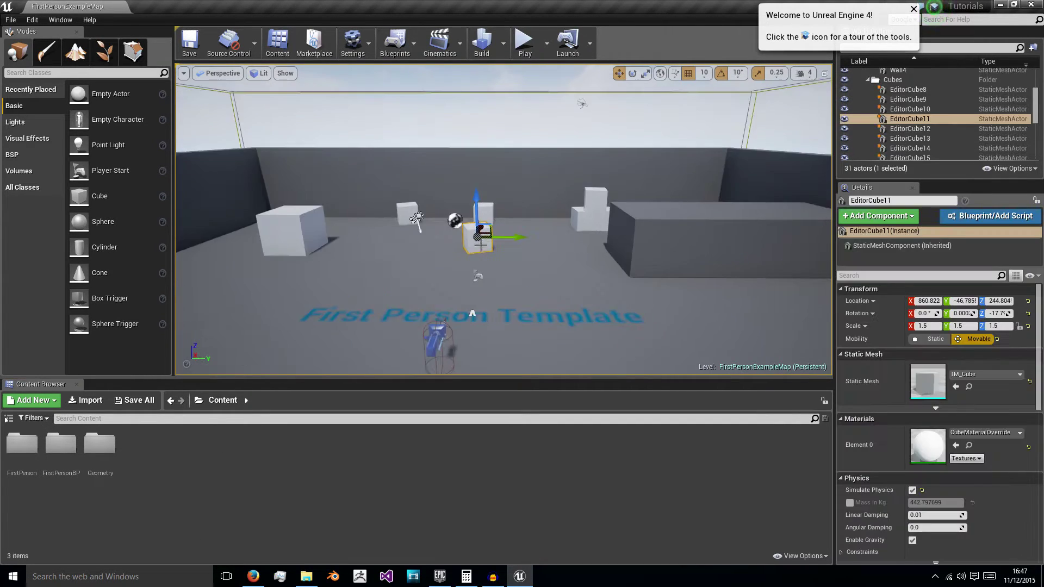
pyautogui.scroll(3, 481, 234)
pyautogui.doubleClick(99, 443)
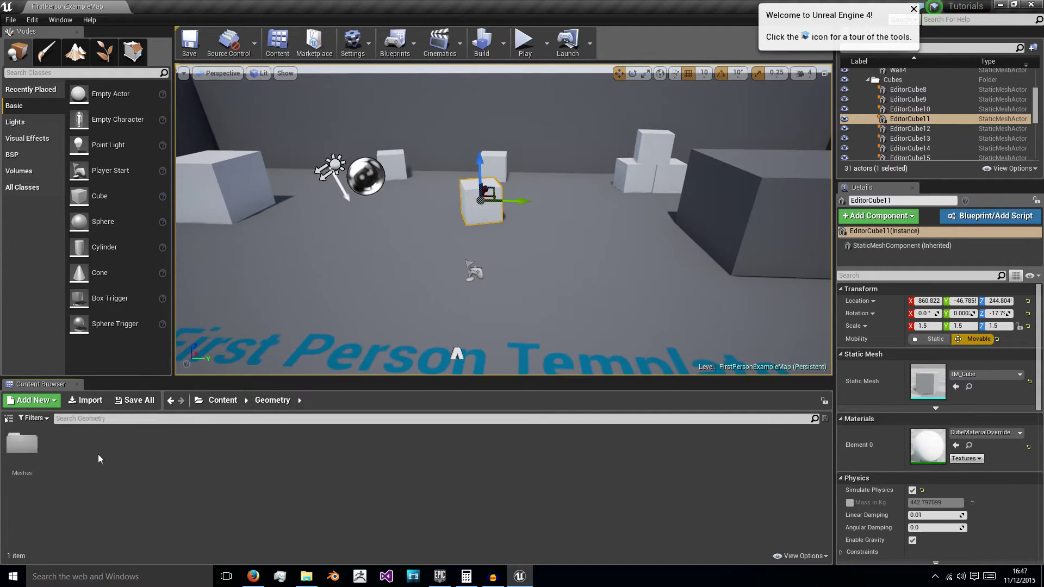
pyautogui.doubleClick(21, 445)
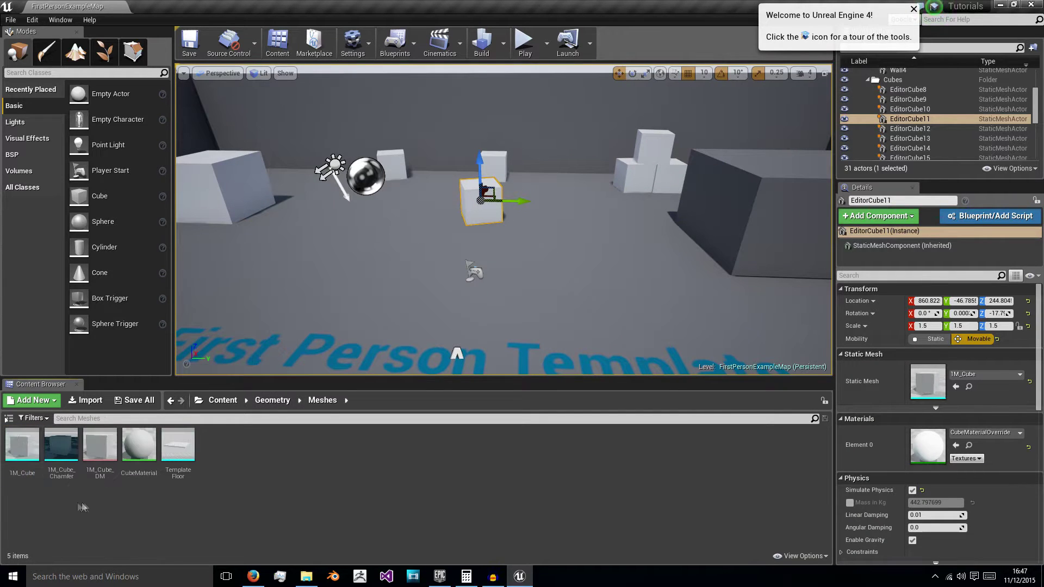
# - Create a destructible mesh from the 1M_Cube static mesh and inspect the cube in its preview
pyautogui.rightClick(21, 457)
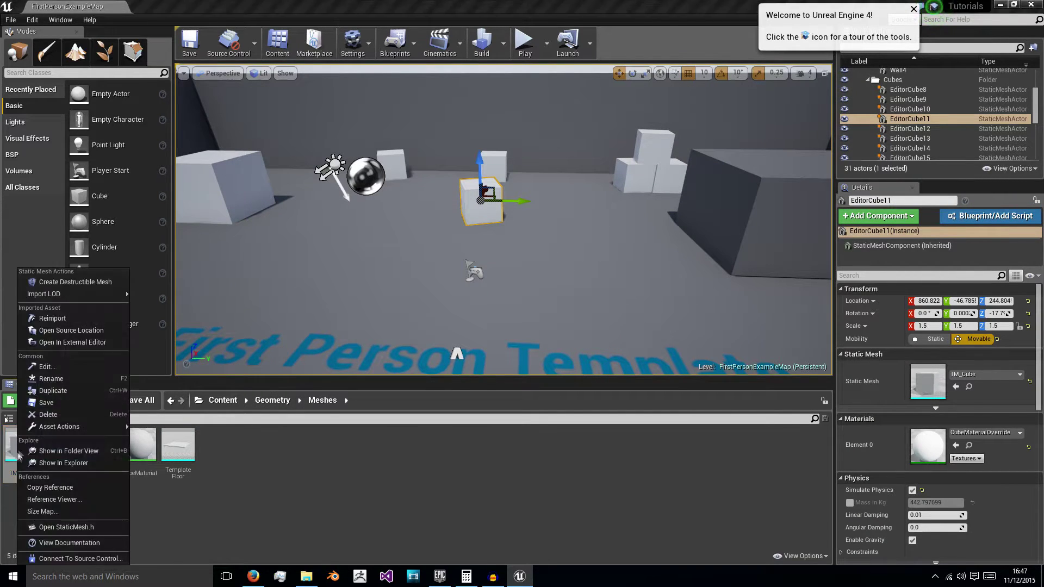
pyautogui.click(70, 285)
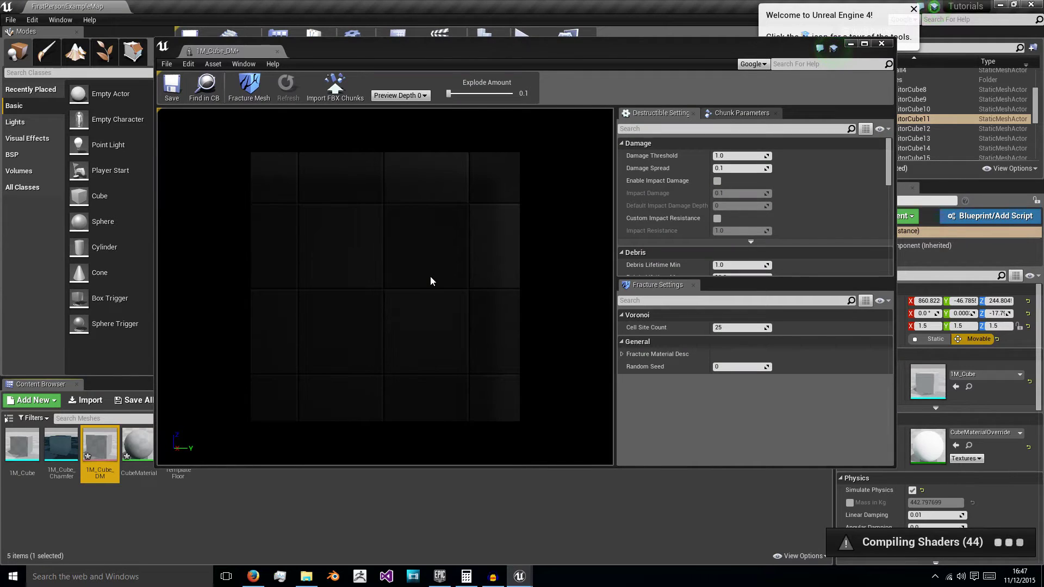
pyautogui.moveTo(429, 276); pyautogui.dragTo(407, 248)
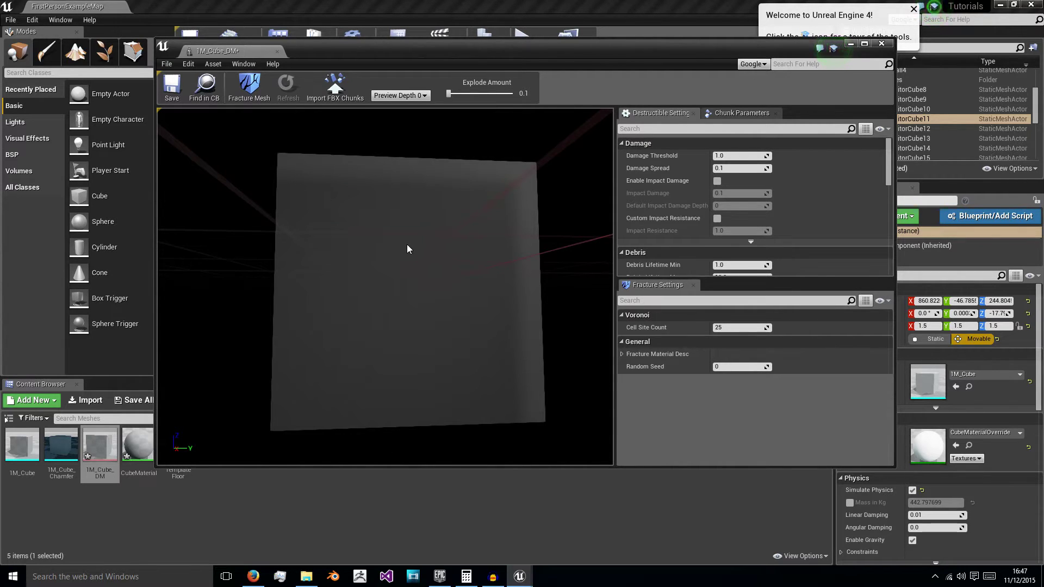
pyautogui.moveTo(408, 248); pyautogui.dragTo(405, 237)
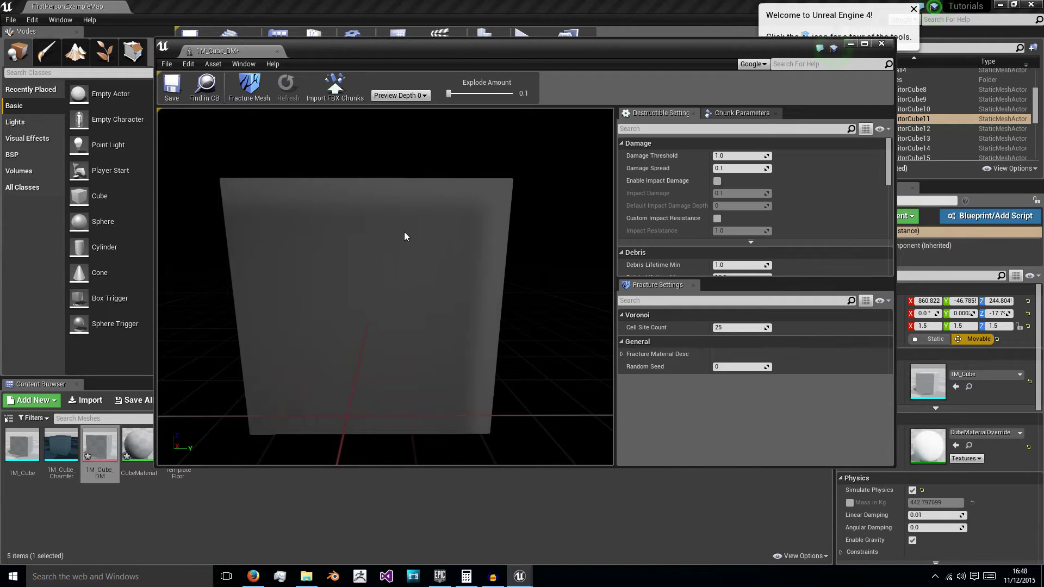
pyautogui.scroll(-5, 552, 302)
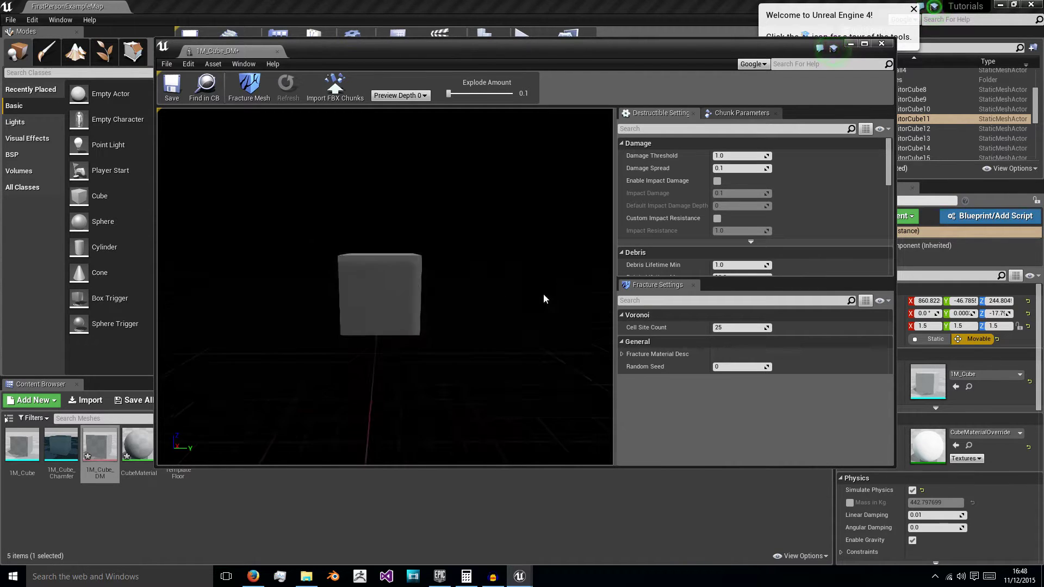
pyautogui.scroll(5, 543, 298)
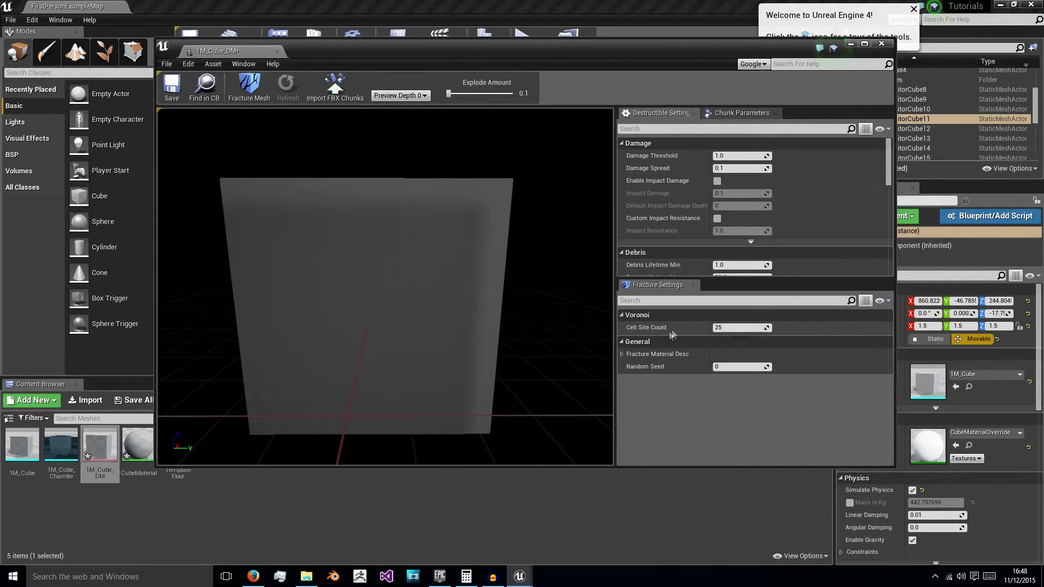
# - Fracture the cube with a cell site count of 1000 and preview the pieces at an explode amount of 3.7
pyautogui.click(729, 329)
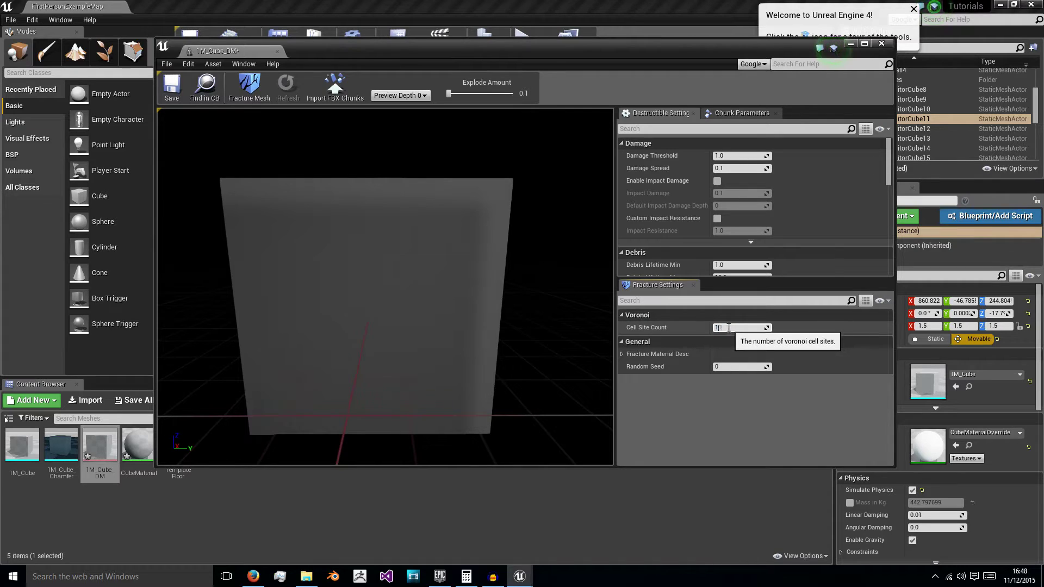
pyautogui.write('1000')
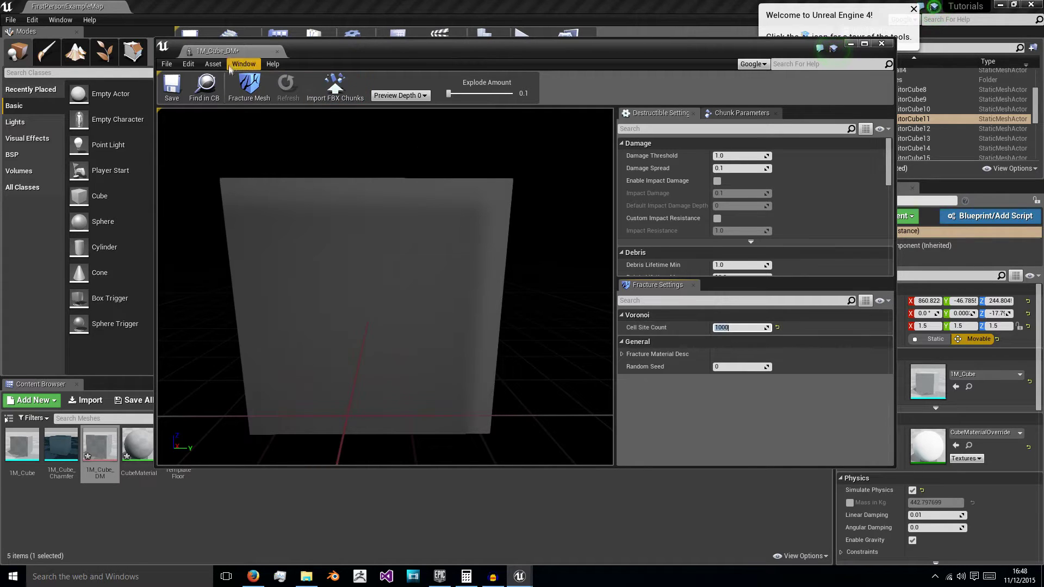
pyautogui.click(249, 87)
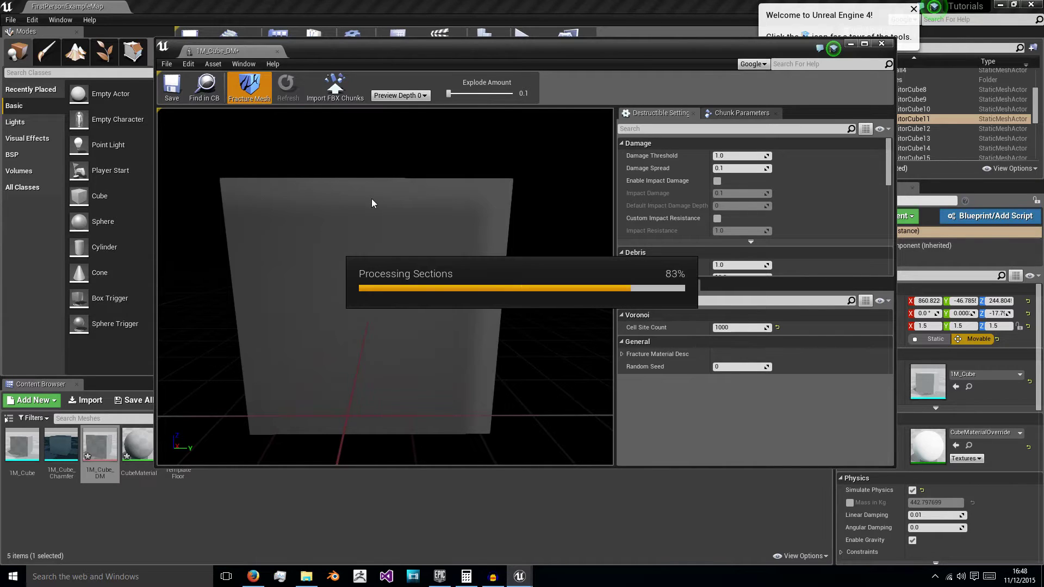
pyautogui.moveTo(448, 93); pyautogui.dragTo(495, 93)
pyautogui.scroll(-5, 420, 197)
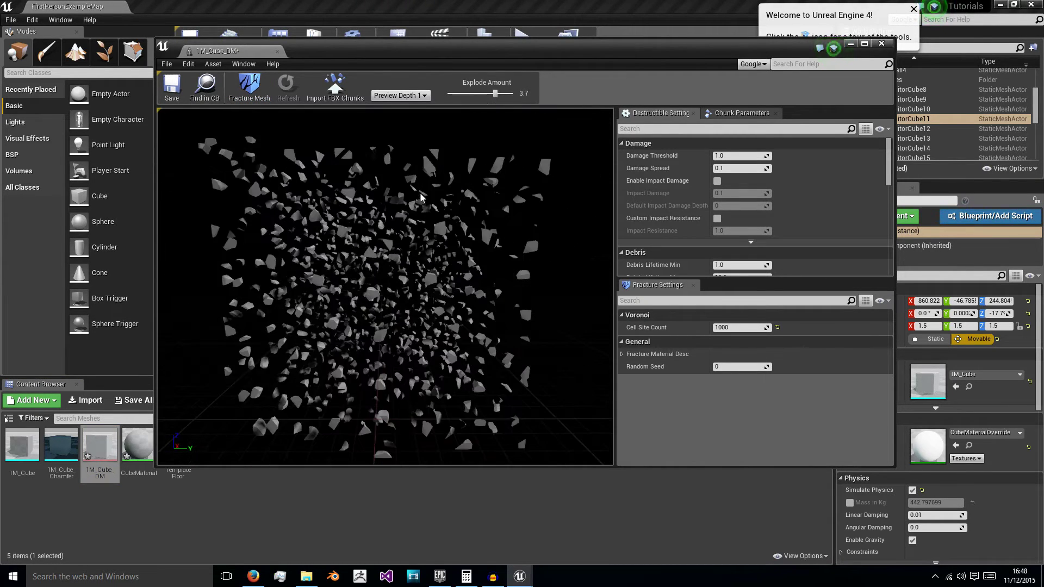
pyautogui.scroll(-2, 420, 198)
pyautogui.moveTo(410, 214); pyautogui.dragTo(353, 294)
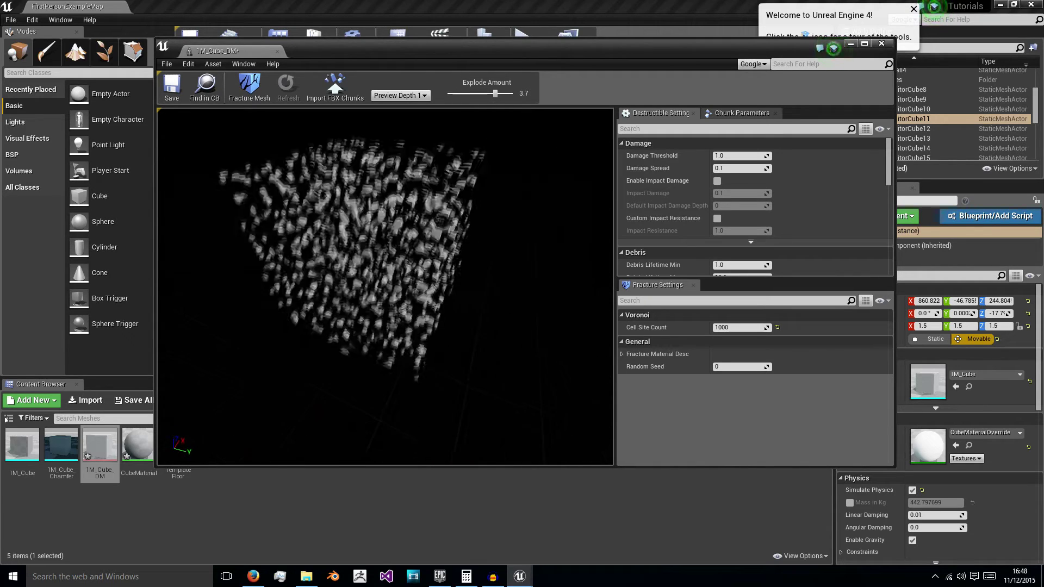
pyautogui.moveTo(473, 225); pyautogui.dragTo(404, 229)
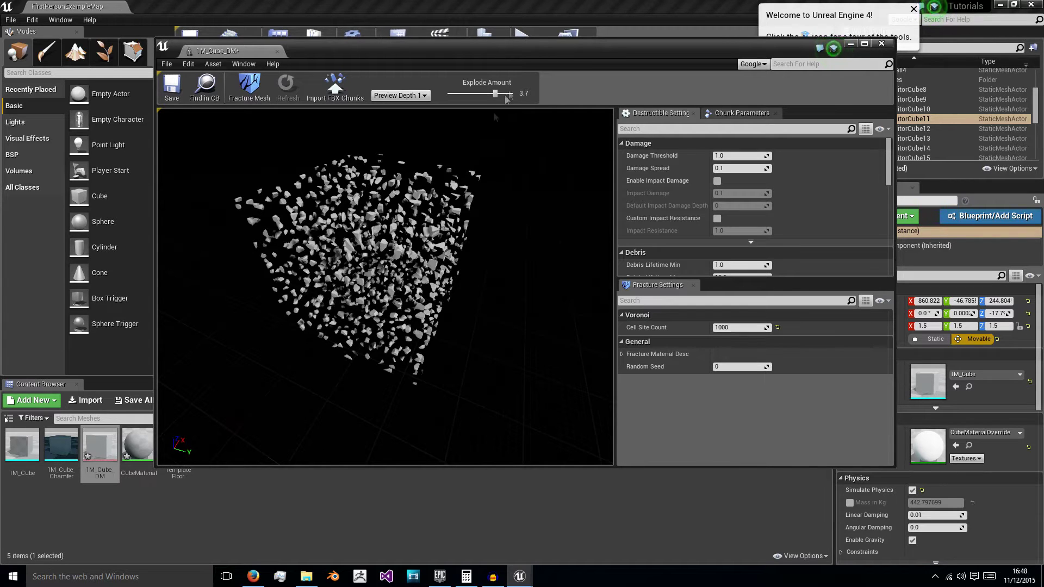
# - Set the cell site count to 30, fracture the mesh again and inspect the larger chunks
pyautogui.click(744, 327)
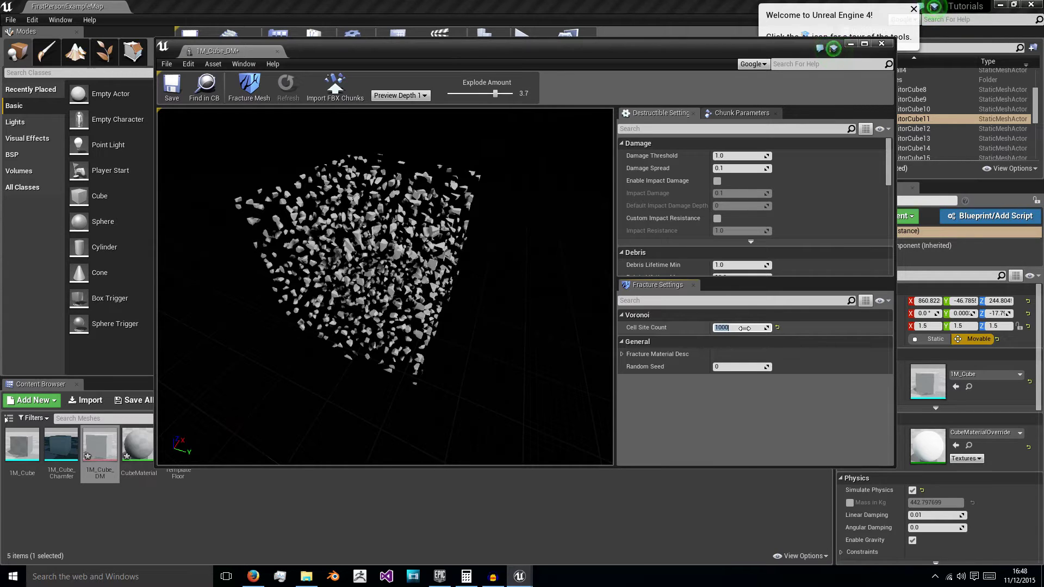
pyautogui.write('30')
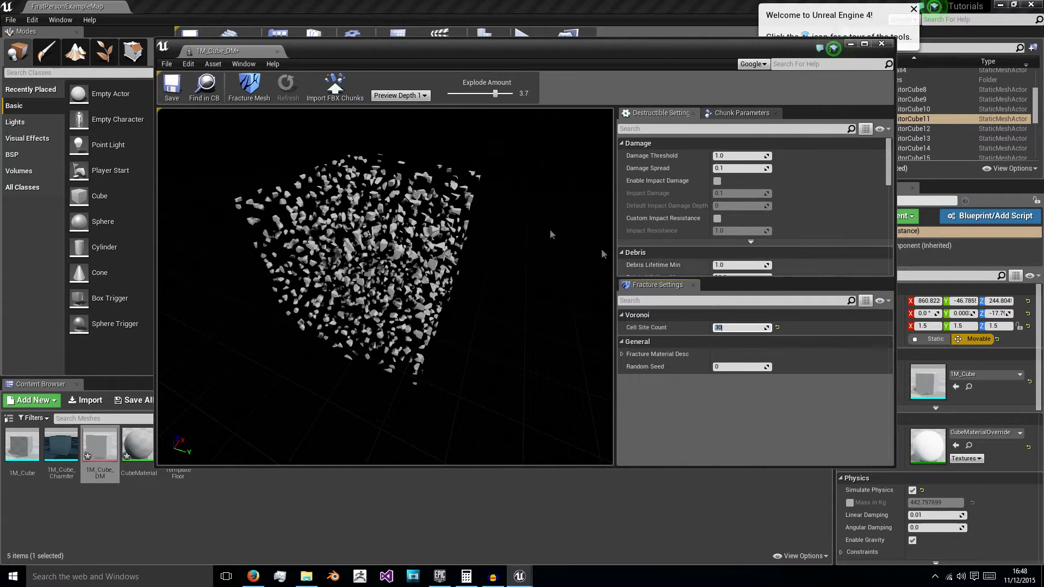
pyautogui.click(249, 87)
pyautogui.scroll(4, 380, 220)
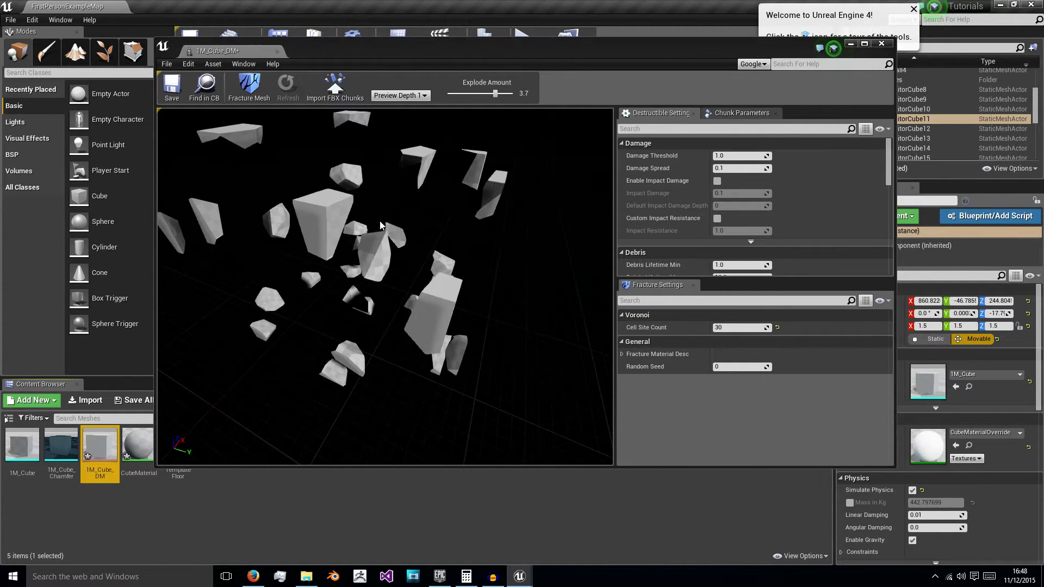
pyautogui.moveTo(380, 220)
pyautogui.mouseDown()
pyautogui.moveTo(343, 244)
pyautogui.moveTo(380, 220)
pyautogui.moveTo(380, 250)
pyautogui.moveTo(379, 158)
pyautogui.moveTo(378, 224)
pyautogui.mouseUp()
pyautogui.scroll(-4, 380, 221)
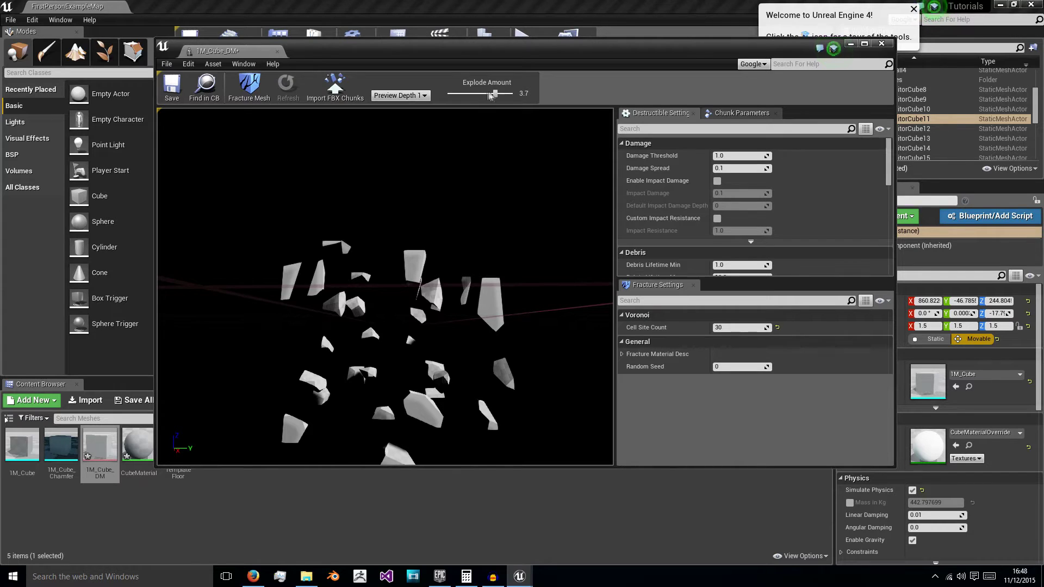
# - Preview the fractured cube at explode amounts of 0.0 and 1.0, then return it to 0.0
pyautogui.moveTo(495, 93); pyautogui.dragTo(443, 93)
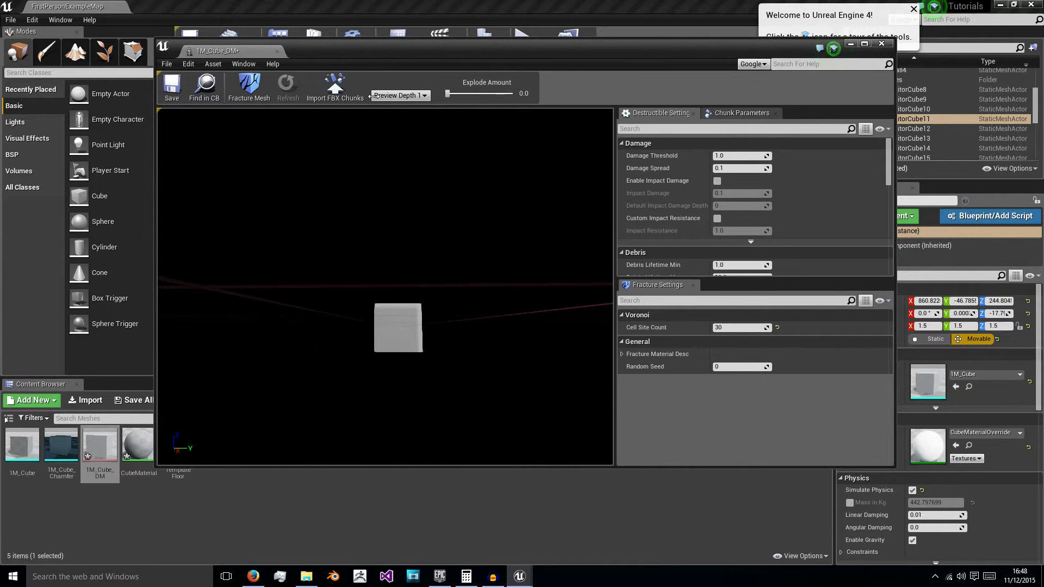
pyautogui.moveTo(393, 260)
pyautogui.mouseDown()
pyautogui.moveTo(393, 293)
pyautogui.moveTo(401, 251)
pyautogui.mouseUp()
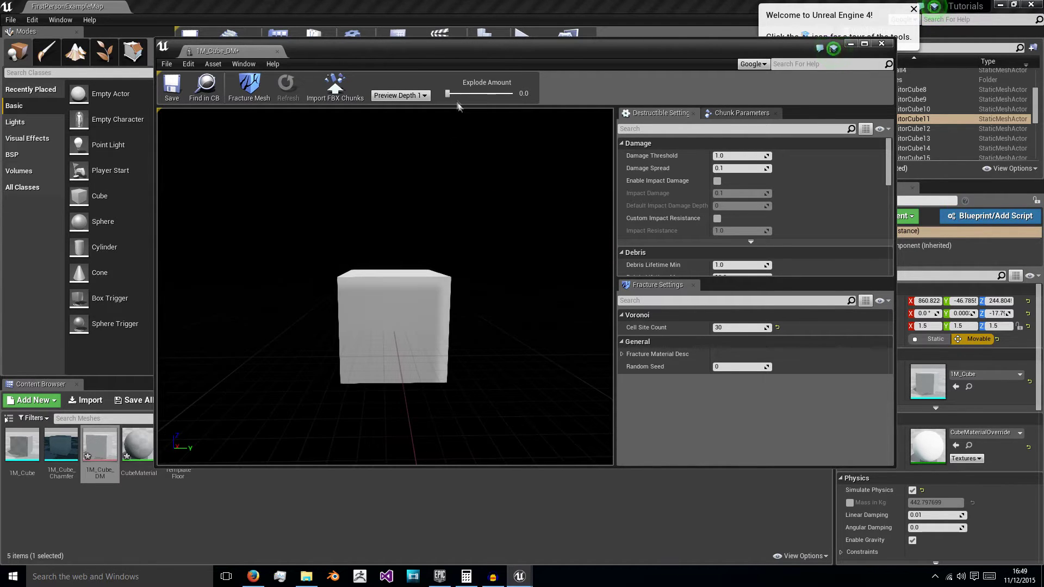
pyautogui.moveTo(448, 94)
pyautogui.mouseDown()
pyautogui.moveTo(472, 94)
pyautogui.moveTo(460, 94)
pyautogui.mouseUp()
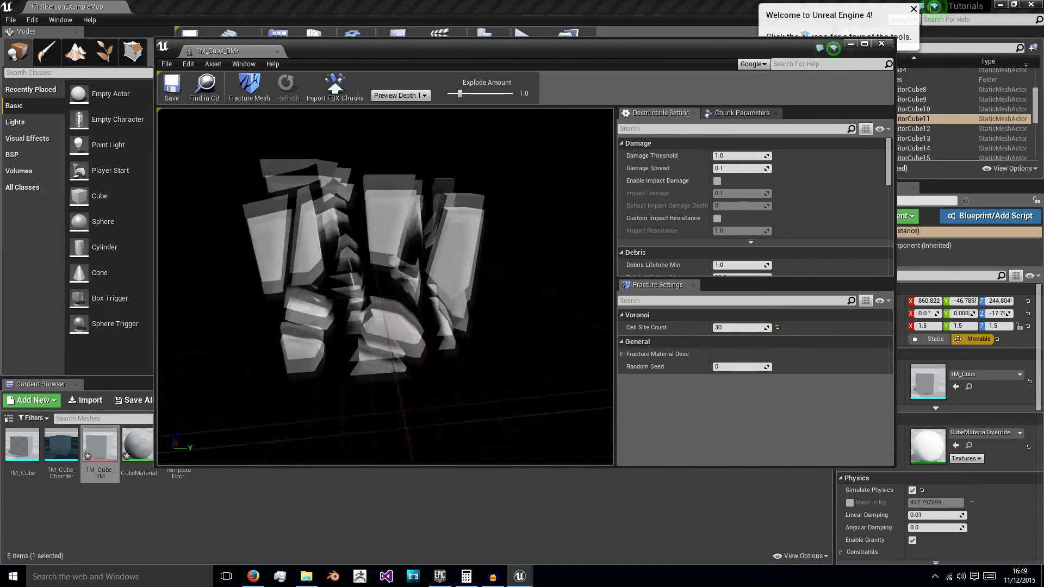
pyautogui.moveTo(393, 260); pyautogui.dragTo(432, 198)
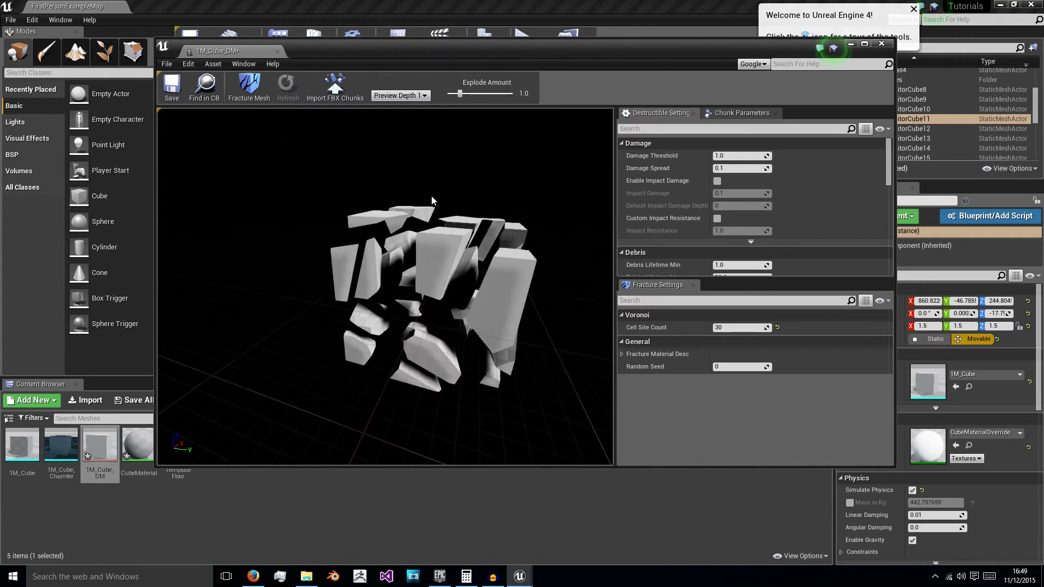
pyautogui.moveTo(432, 199)
pyautogui.mouseDown(button='right')
pyautogui.moveTo(433, 174)
pyautogui.moveTo(433, 191)
pyautogui.mouseUp(button='right')
pyautogui.moveTo(460, 94); pyautogui.dragTo(446, 93)
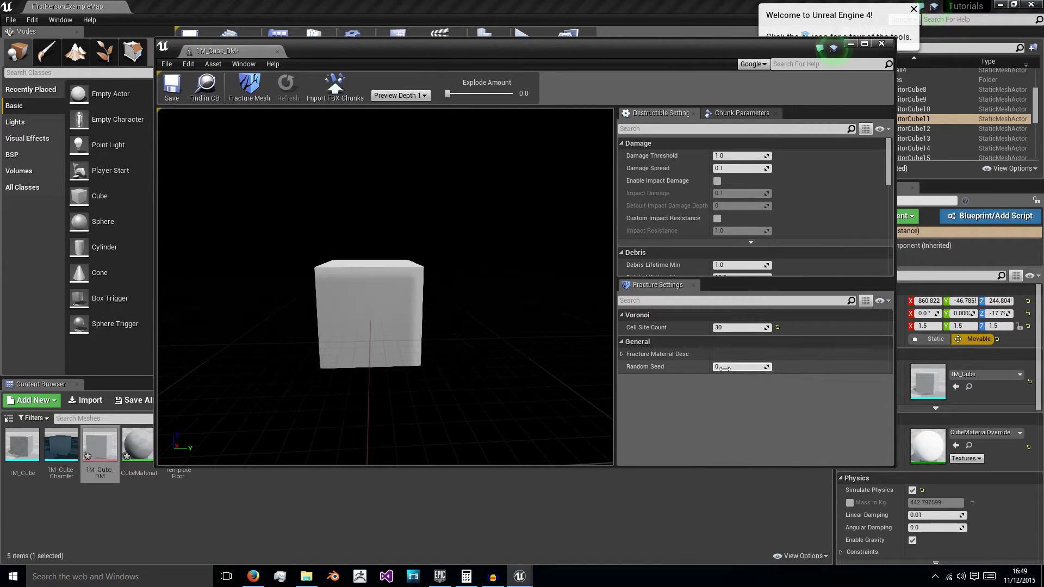
# - Fracture the mesh with a random seed of 58 and preview the pieces at an explode amount of 2.9
pyautogui.click(724, 369)
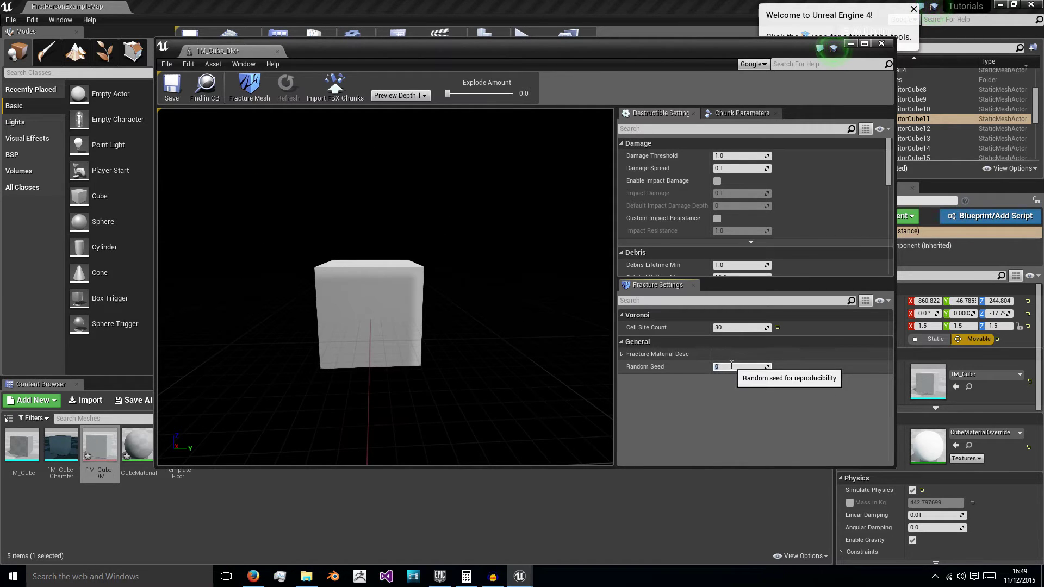
pyautogui.write('58')
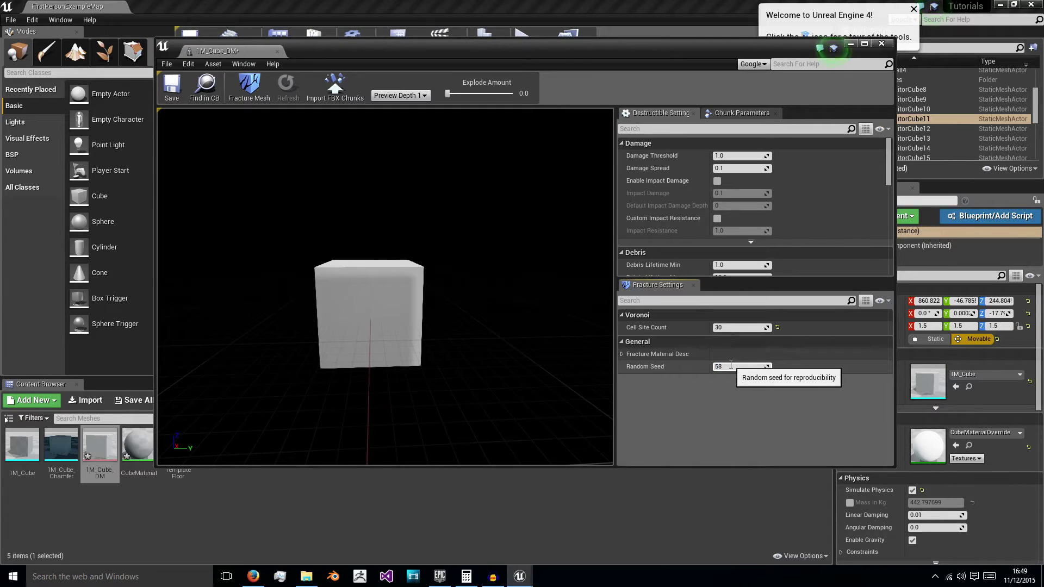
pyautogui.press('Return')
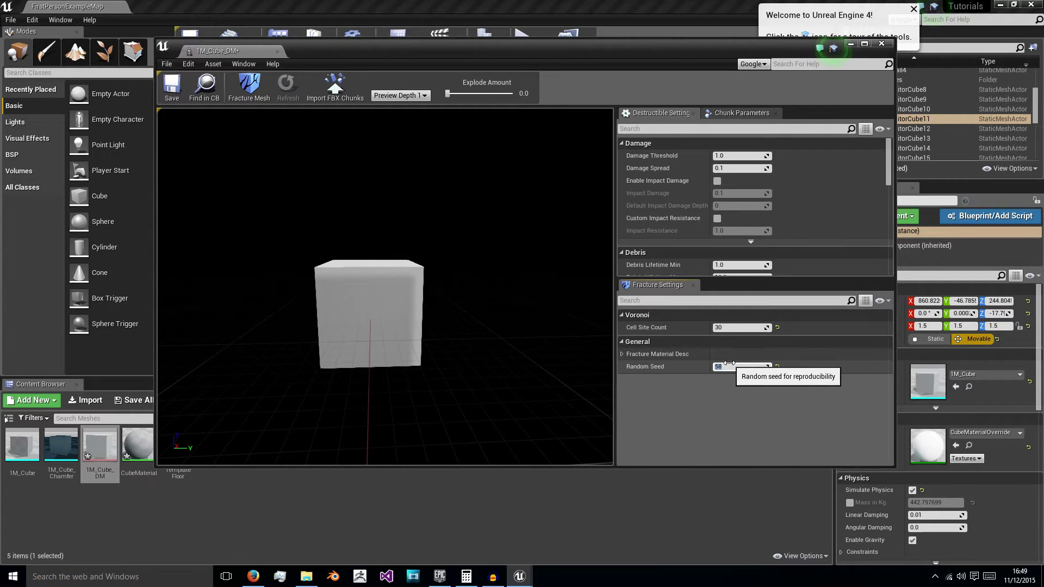
pyautogui.click(205, 86)
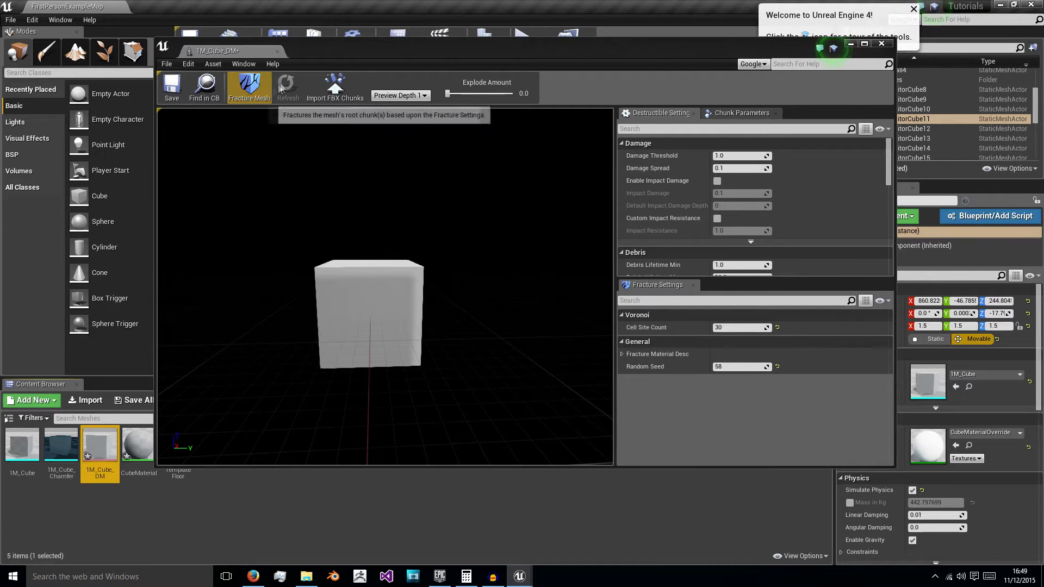
pyautogui.moveTo(449, 94); pyautogui.dragTo(484, 93)
pyautogui.moveTo(432, 205)
pyautogui.mouseDown()
pyautogui.moveTo(432, 255)
pyautogui.moveTo(433, 206)
pyautogui.mouseUp()
pyautogui.moveTo(432, 206); pyautogui.dragTo(442, 152, button='right')
# - Reset the random seed to 0 and fracture the mesh again
pyautogui.click(739, 365)
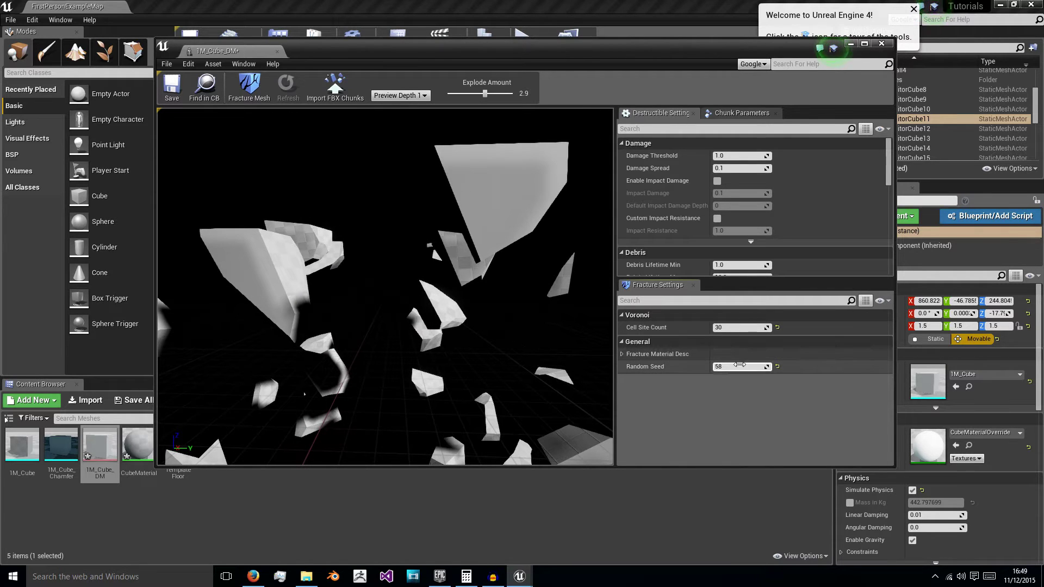
pyautogui.click(249, 85)
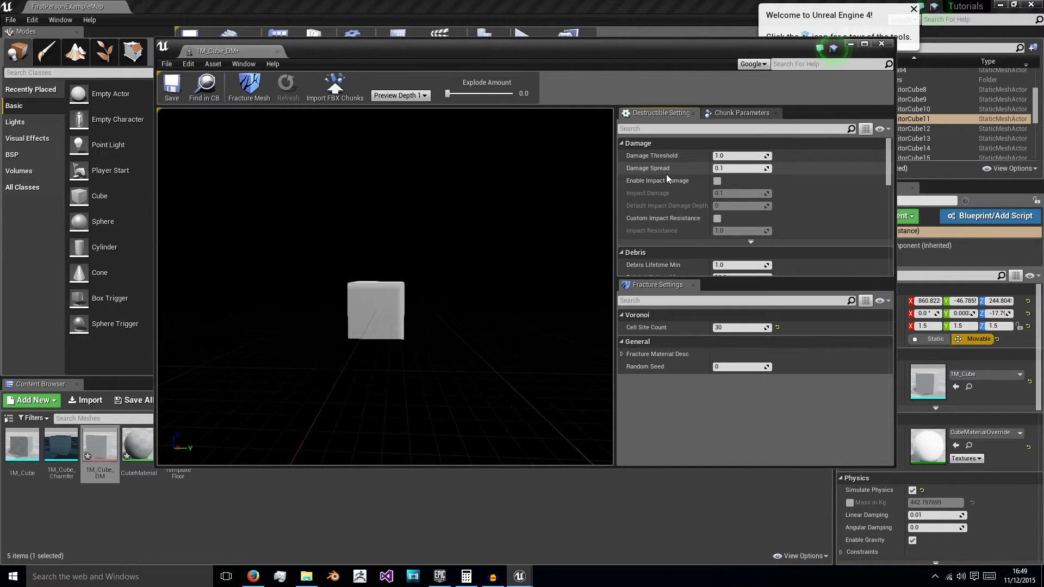
# - Enable impact damage for the destructible mesh
pyautogui.click(716, 181)
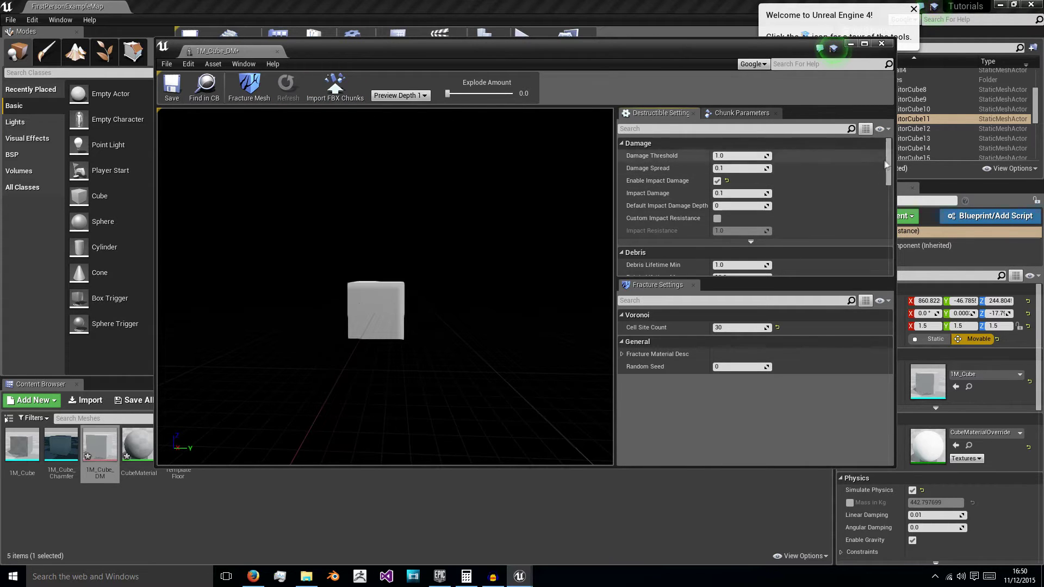
# - Assign FirstPersonProjectileMaterial to material element 1 of the destructible mesh
pyautogui.moveTo(888, 164); pyautogui.dragTo(895, 246)
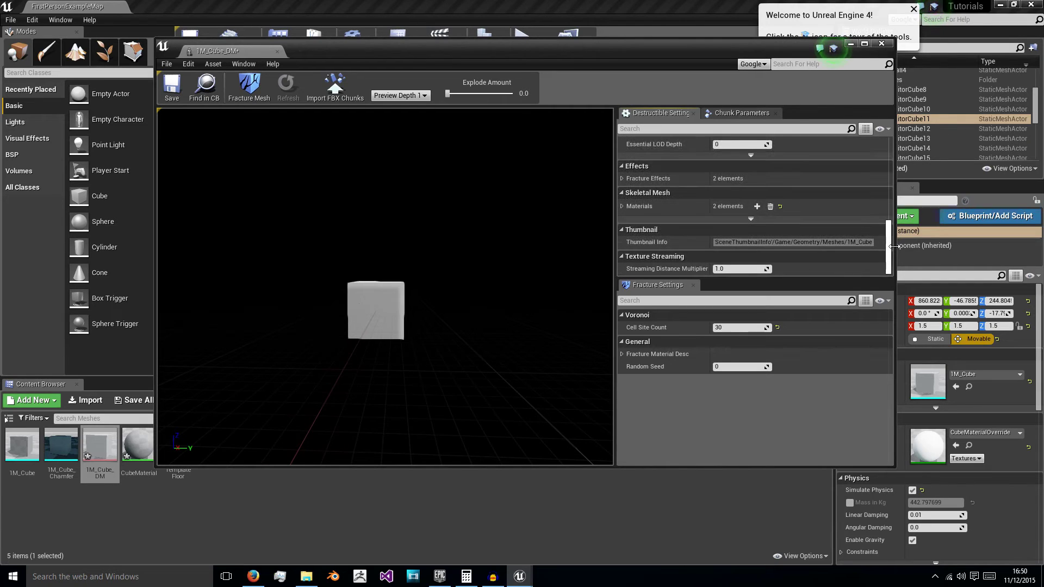
pyautogui.click(622, 206)
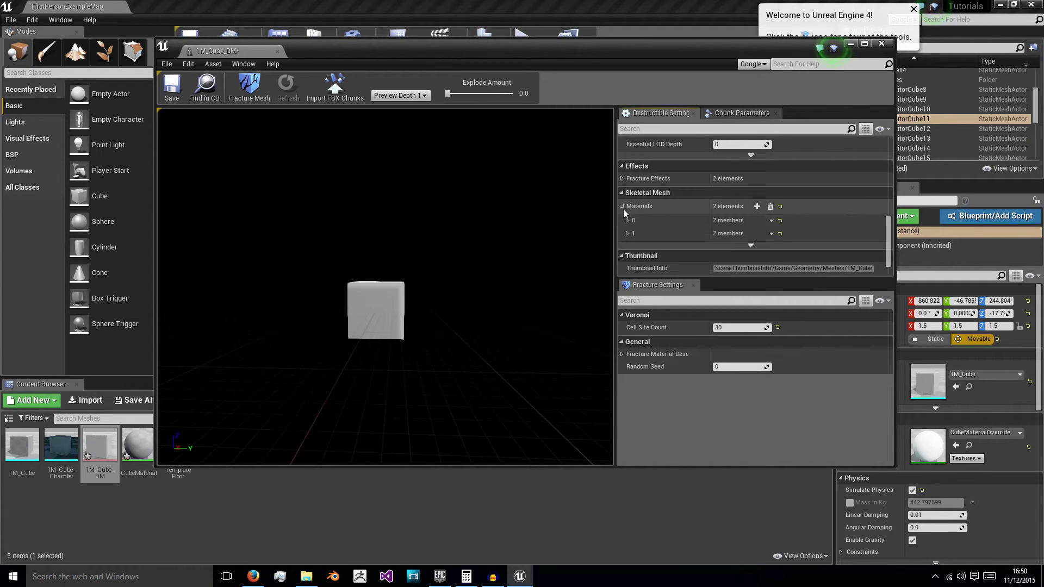
pyautogui.scroll(-1, 830, 243)
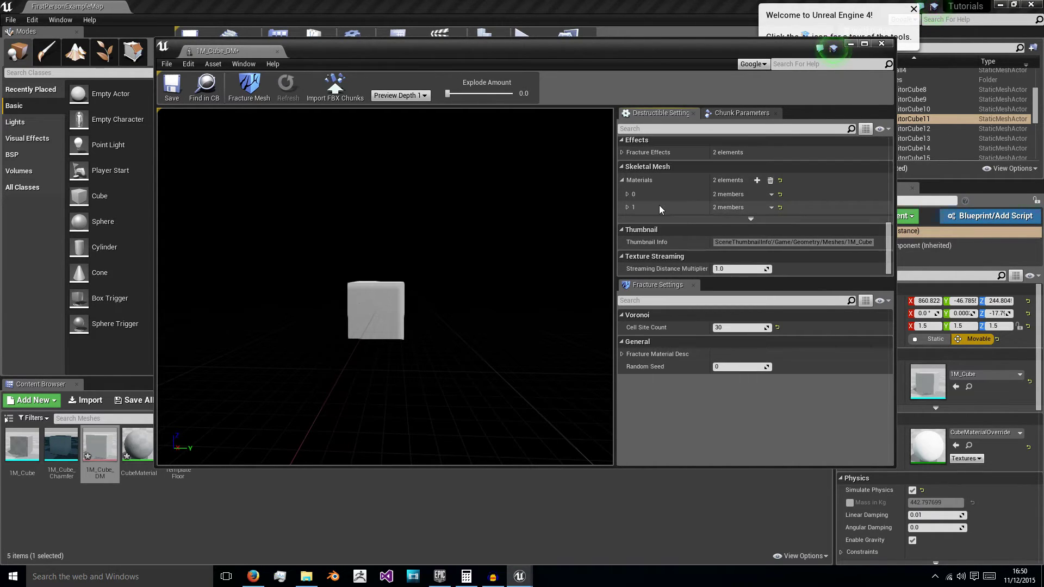
pyautogui.click(627, 195)
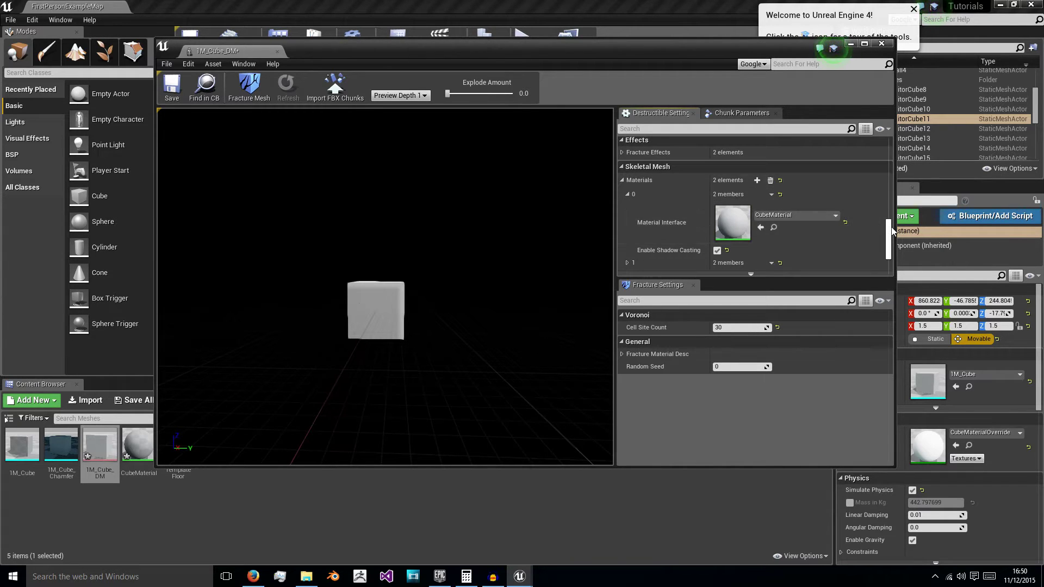
pyautogui.scroll(-1, 744, 217)
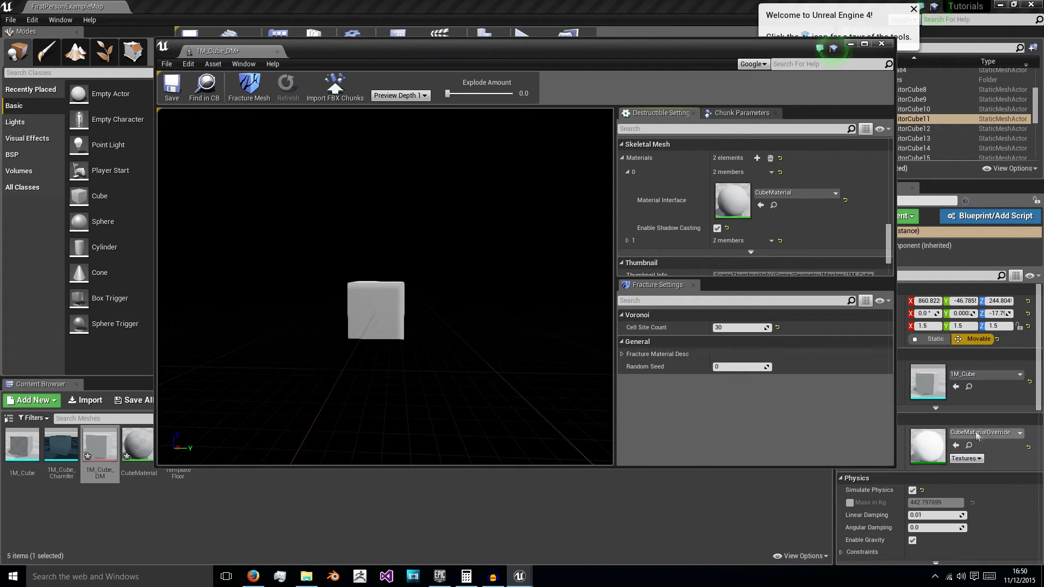
pyautogui.moveTo(890, 247); pyautogui.dragTo(889, 234)
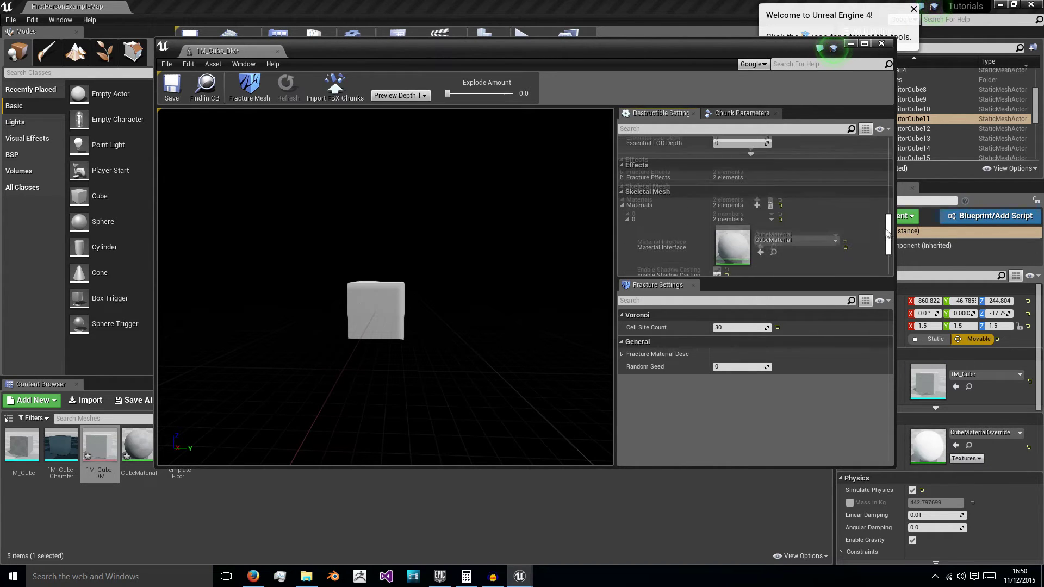
pyautogui.click(627, 219)
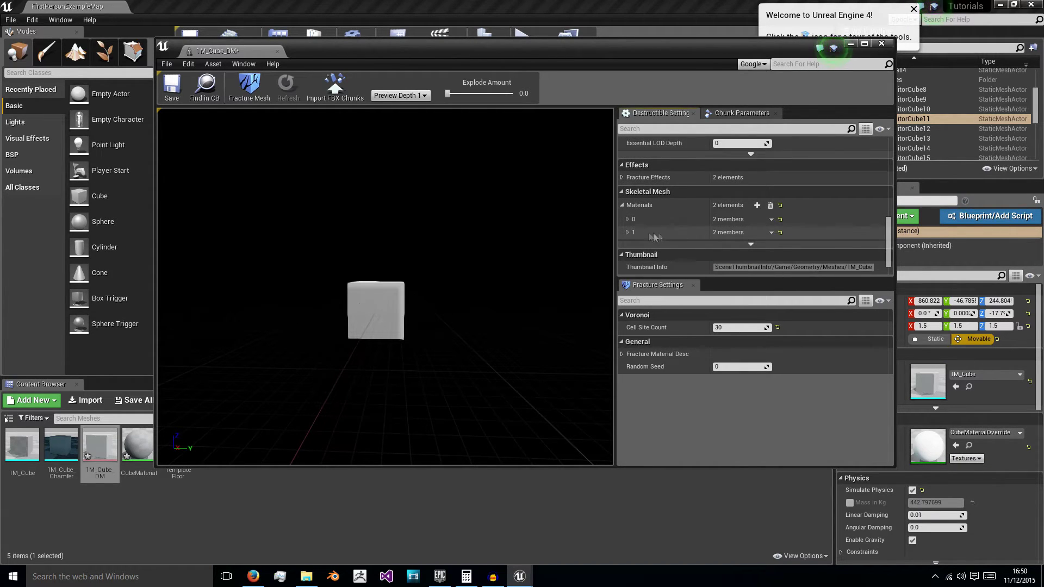
pyautogui.click(628, 233)
pyautogui.scroll(-1, 891, 243)
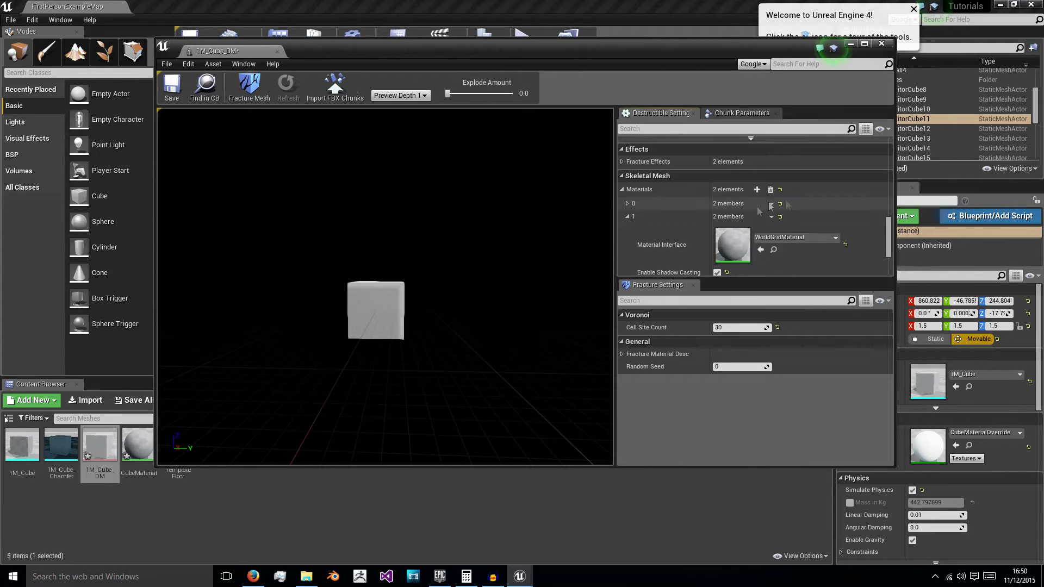
pyautogui.click(824, 239)
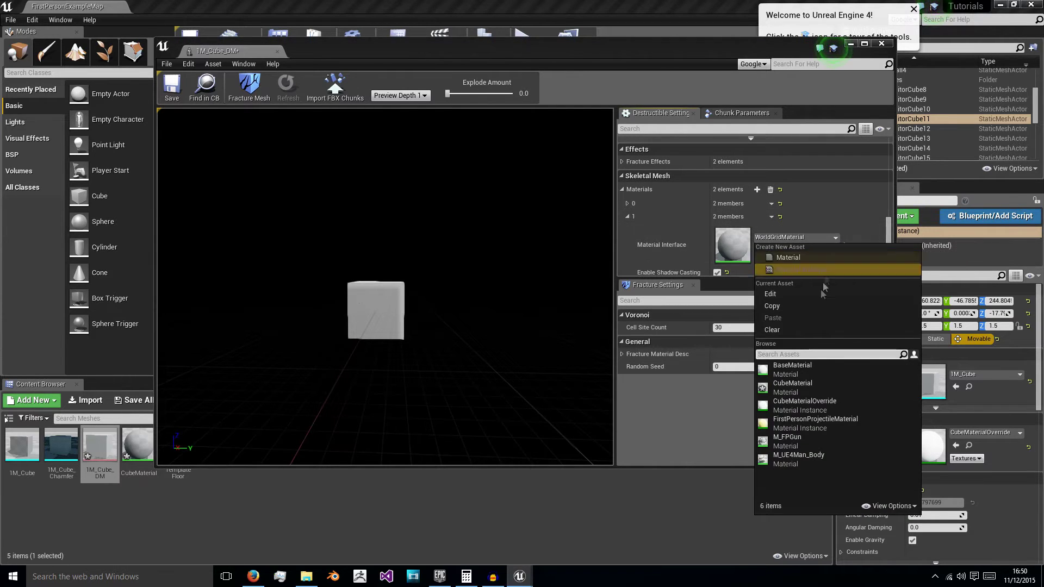
pyautogui.click(804, 426)
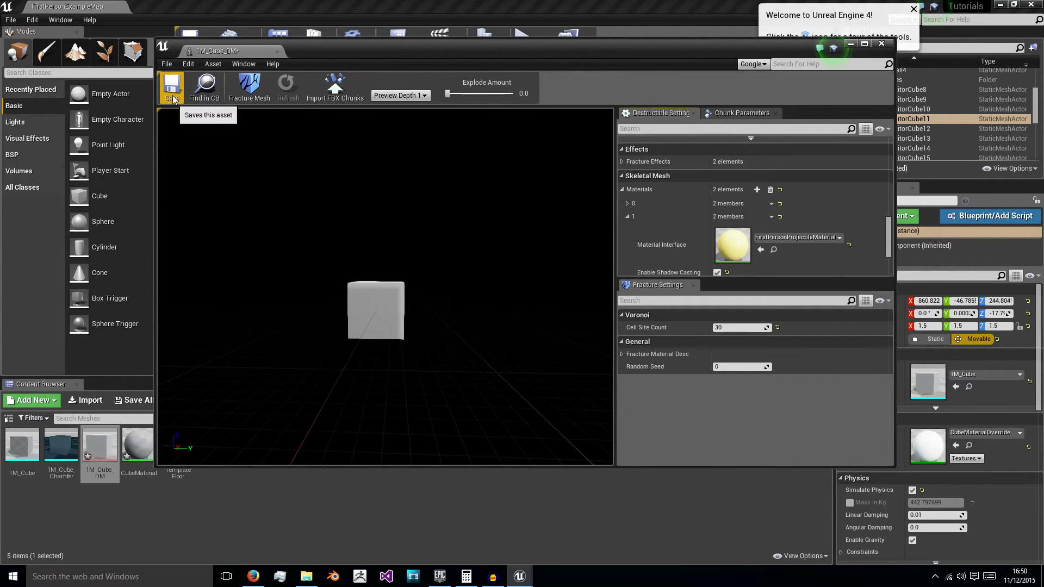
# - Fracture the mesh again and inspect the pieces' inner faces at an explode amount of 2.2
pyautogui.click(250, 88)
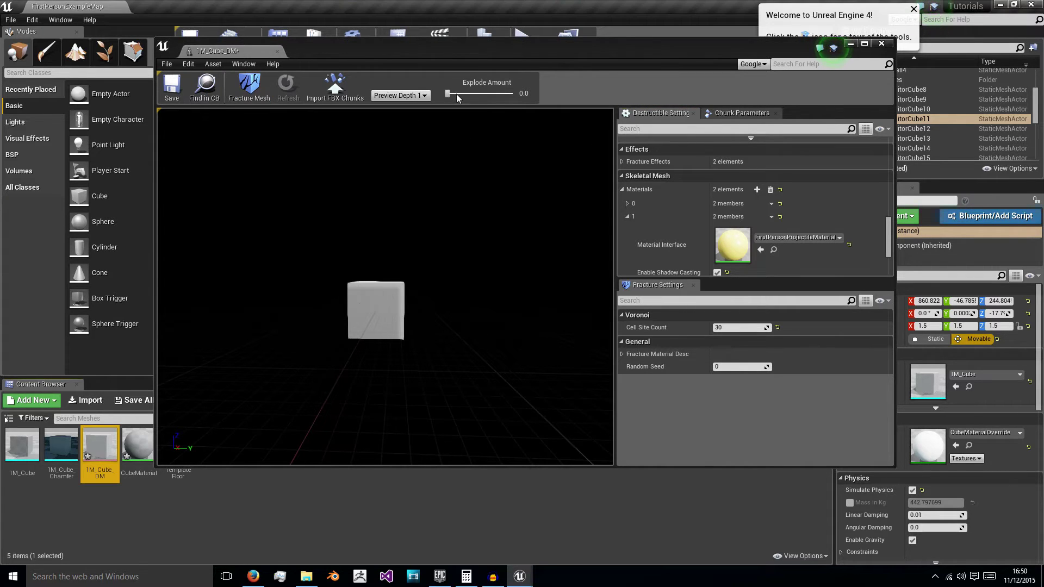
pyautogui.moveTo(449, 92); pyautogui.dragTo(477, 93)
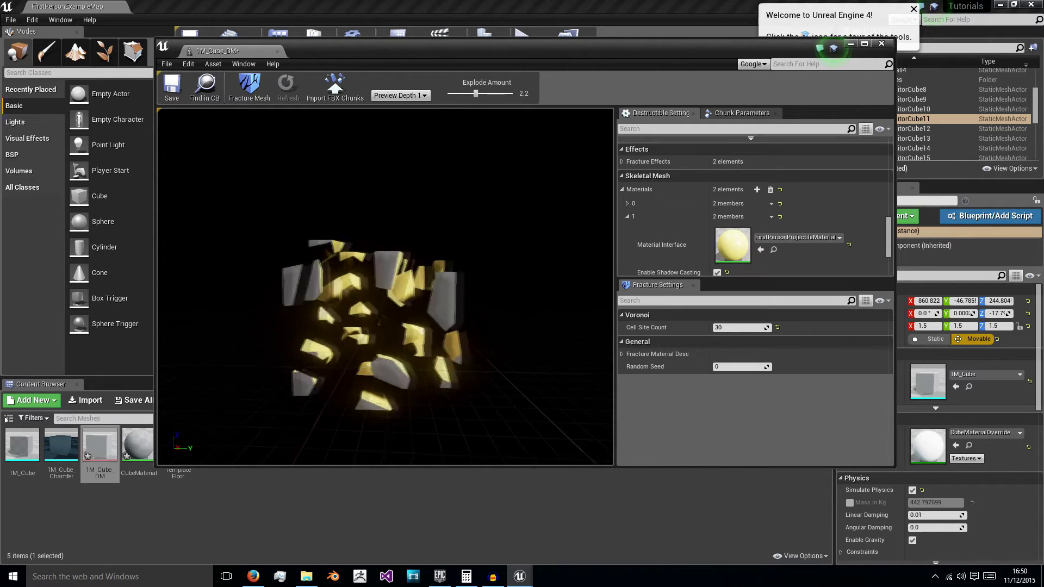
pyautogui.moveTo(385, 305); pyautogui.dragTo(380, 218)
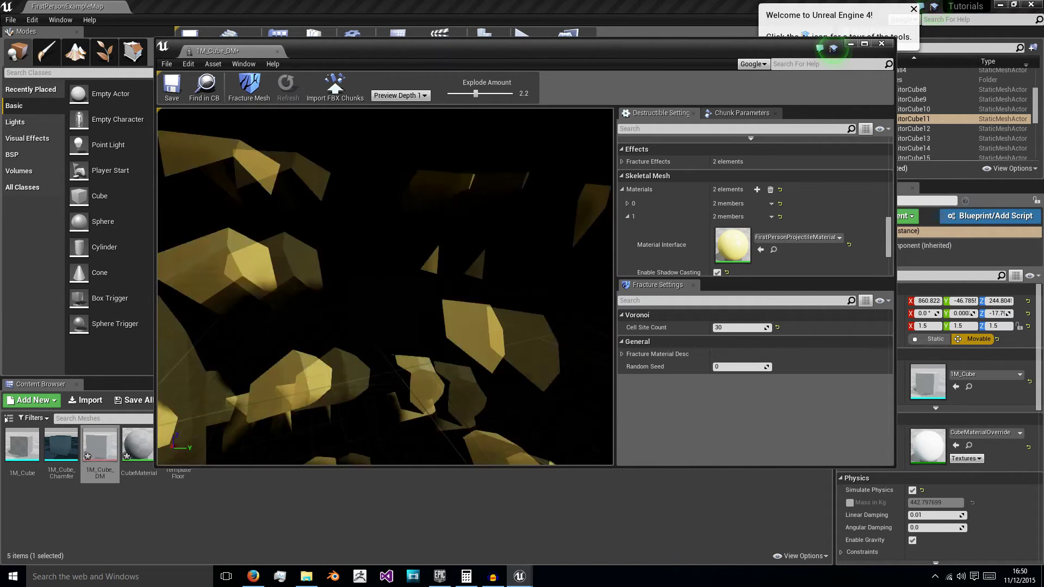
pyautogui.moveTo(385, 286); pyautogui.dragTo(443, 327, button='right')
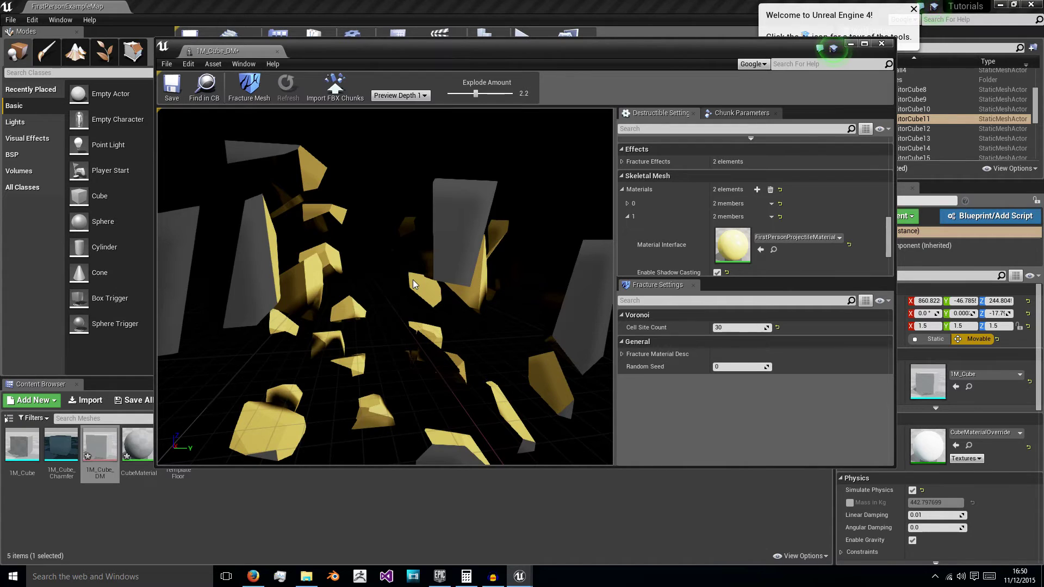
# - Save the 1M_Cube_DM asset and close its editor
pyautogui.click(172, 86)
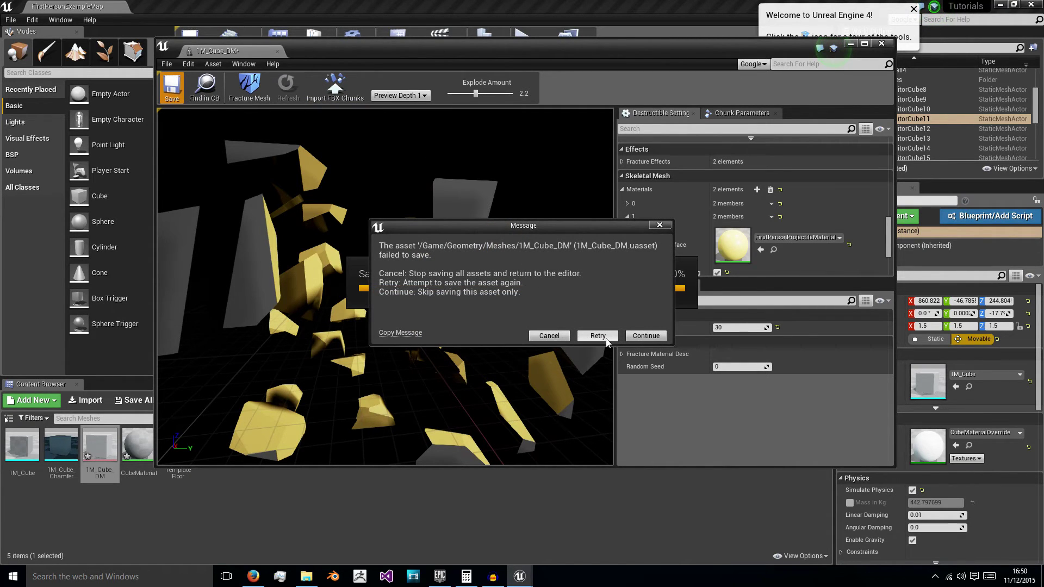
pyautogui.click(638, 339)
pyautogui.click(590, 317)
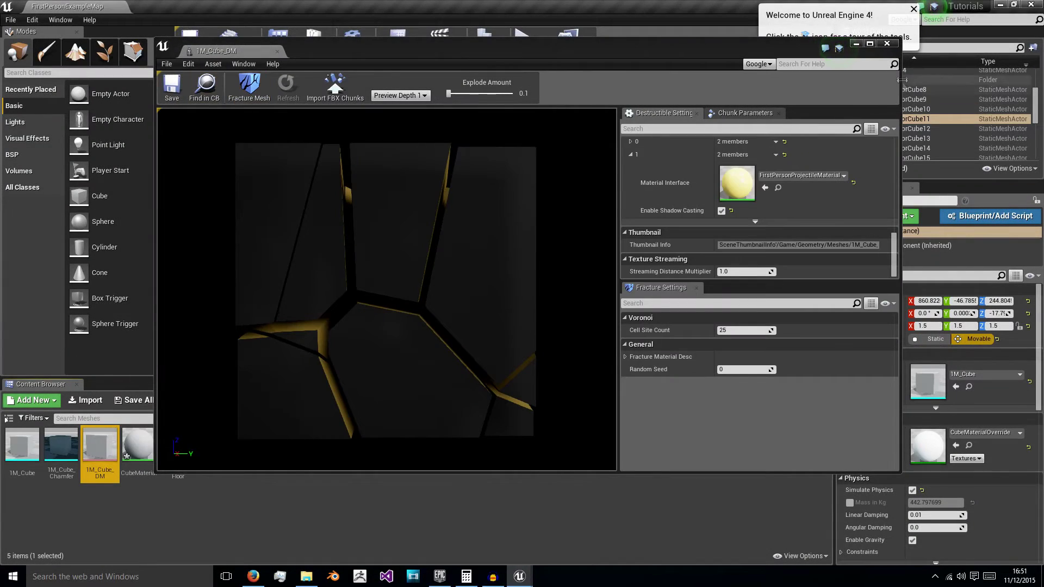
pyautogui.click(886, 44)
# - Place 1M_Cube_DM on the level floor and move it to X 570, Y -210, Z 220
pyautogui.moveTo(223, 309)
pyautogui.mouseDown(button='right')
pyautogui.moveTo(278, 275)
pyautogui.moveTo(256, 269)
pyautogui.moveTo(231, 312)
pyautogui.mouseUp(button='right')
pyautogui.moveTo(100, 459); pyautogui.dragTo(416, 228)
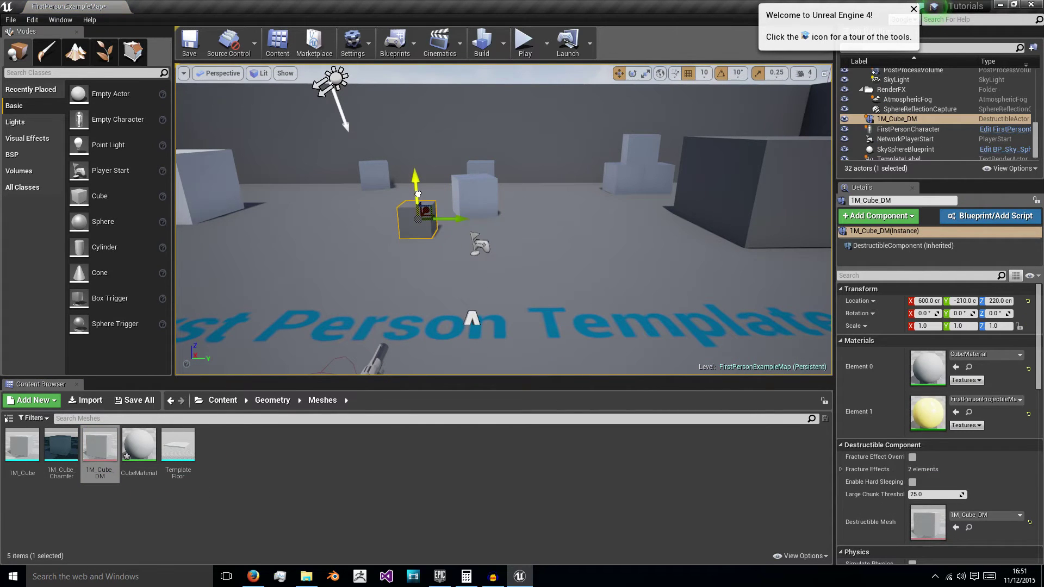
pyautogui.moveTo(447, 219)
pyautogui.mouseDown(button='right')
pyautogui.moveTo(429, 190)
pyautogui.moveTo(435, 212)
pyautogui.moveTo(454, 224)
pyautogui.mouseUp(button='right')
pyautogui.moveTo(455, 224); pyautogui.dragTo(442, 301)
# - Scale the placed destructible cube to 2.25 in X, 2.0 in Y and 2.5 in Z
pyautogui.click(646, 74)
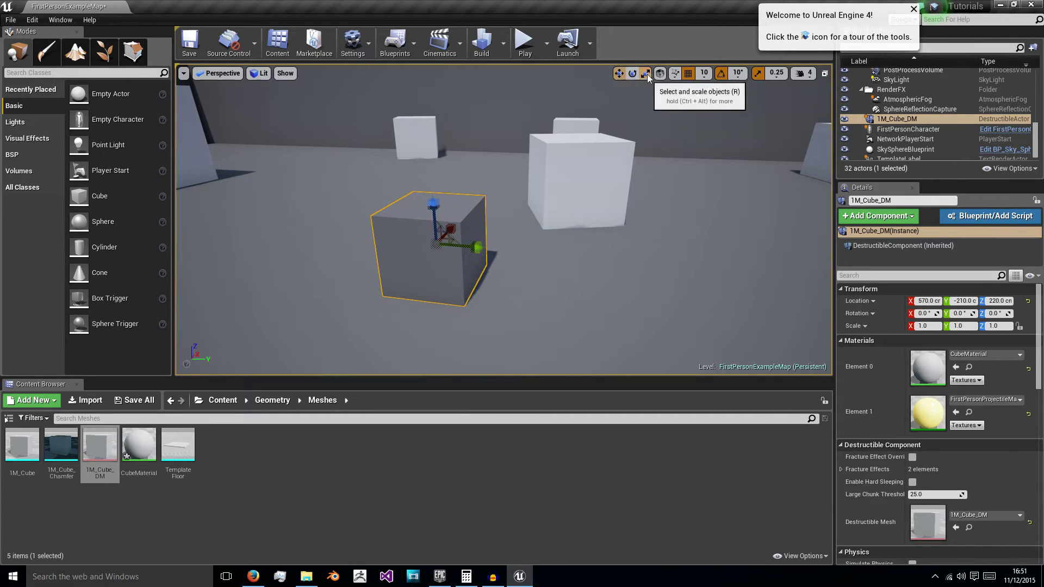
pyautogui.moveTo(477, 248); pyautogui.dragTo(514, 251)
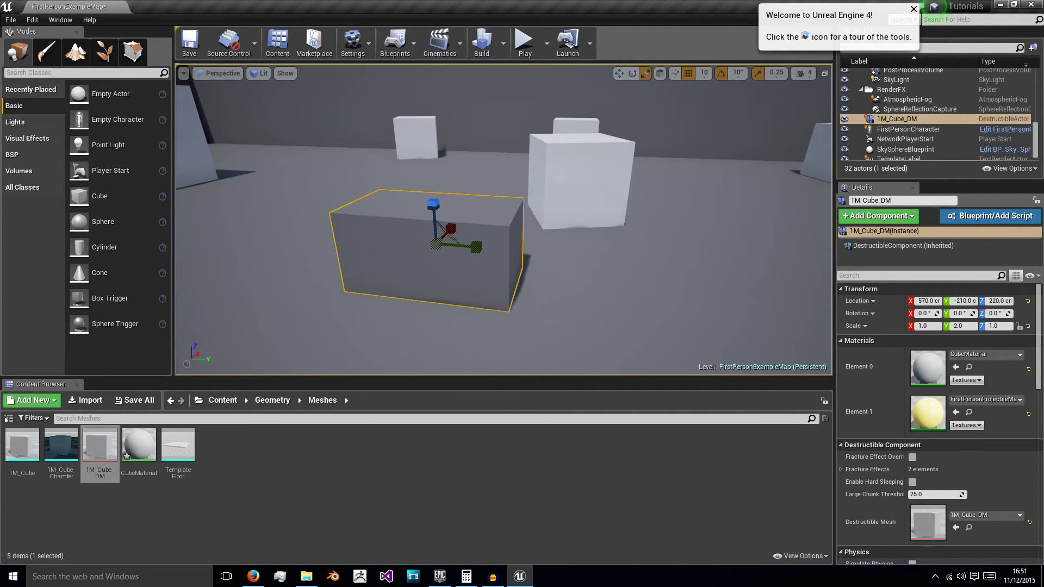
pyautogui.moveTo(513, 251); pyautogui.dragTo(535, 255, button='right')
pyautogui.moveTo(396, 235); pyautogui.dragTo(447, 301)
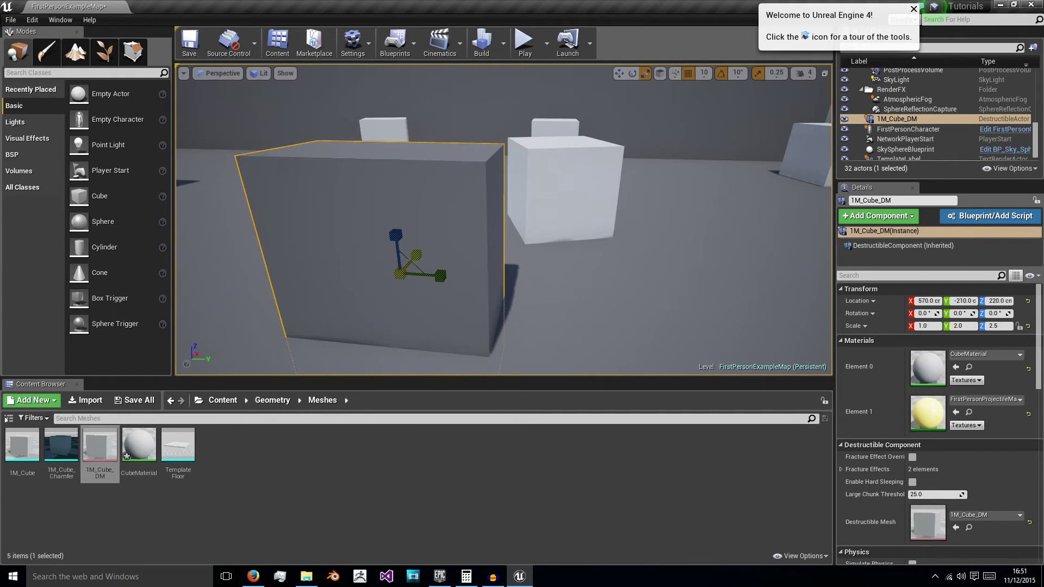
pyautogui.moveTo(416, 254); pyautogui.dragTo(434, 239)
pyautogui.moveTo(434, 239); pyautogui.dragTo(459, 196, button='right')
# - Raise the scaled destructible cube to a Z location of 290 cm
pyautogui.press('w')
pyautogui.moveTo(464, 166); pyautogui.dragTo(465, 136)
pyautogui.moveTo(459, 187); pyautogui.dragTo(459, 187, button='right')
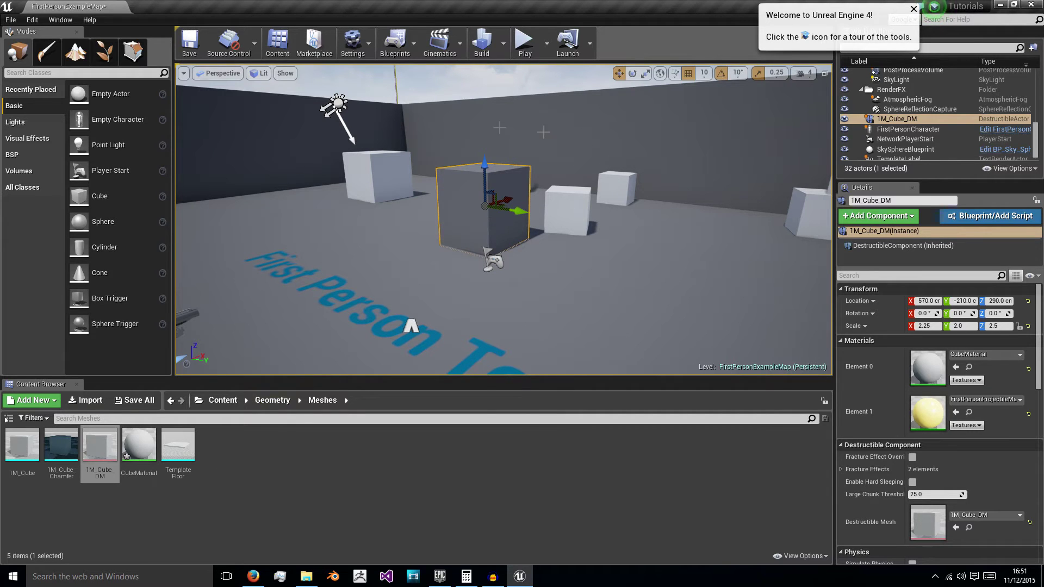
pyautogui.moveTo(401, 189); pyautogui.dragTo(318, 131, button='right')
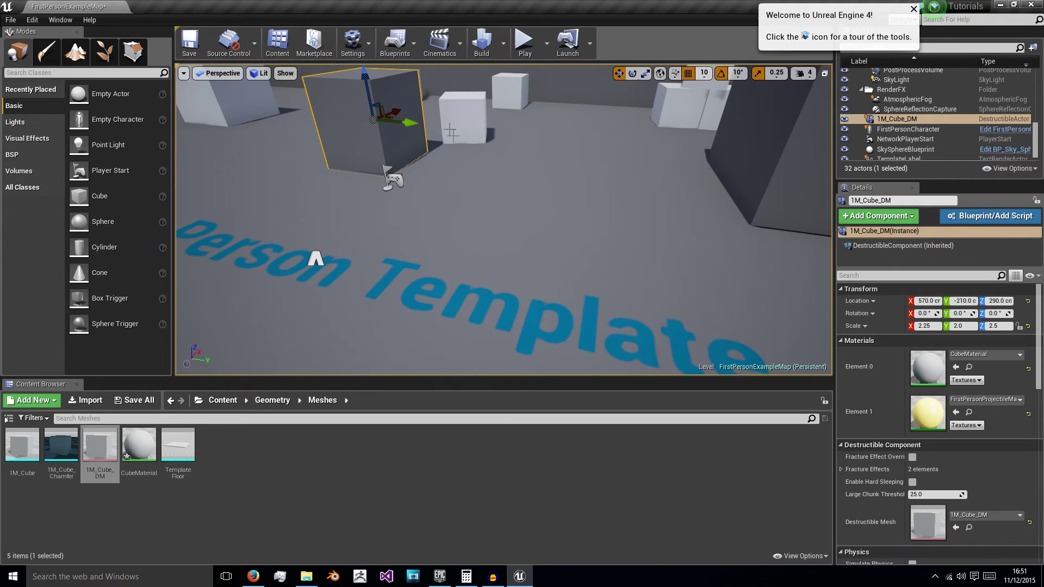
# - Open the FirstPersonProjectile blueprint from FirstPersonBP/Blueprints and enable Simulate Physics on its CollisionComponent
pyautogui.click(222, 406)
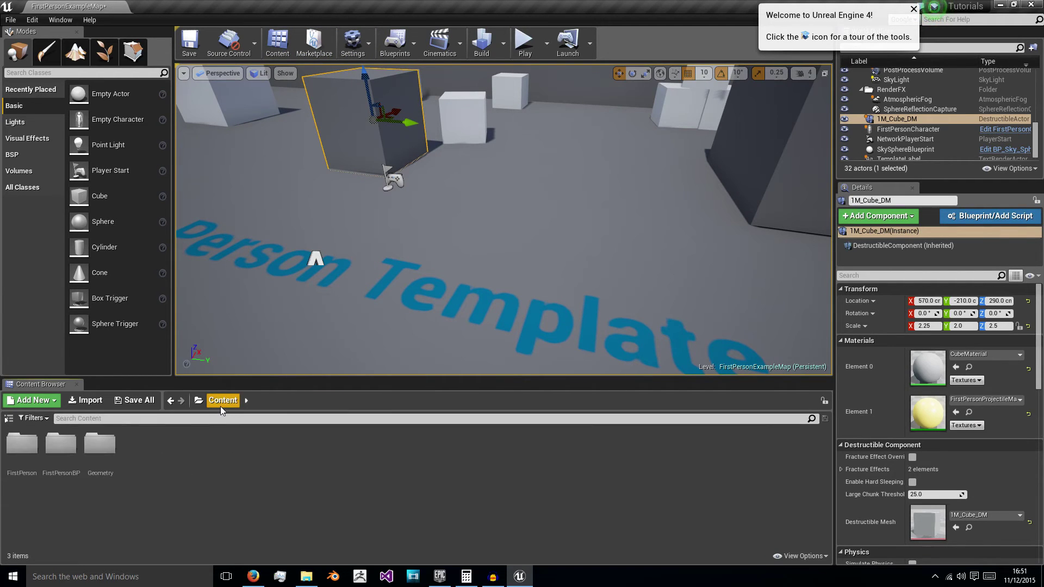
pyautogui.doubleClick(68, 446)
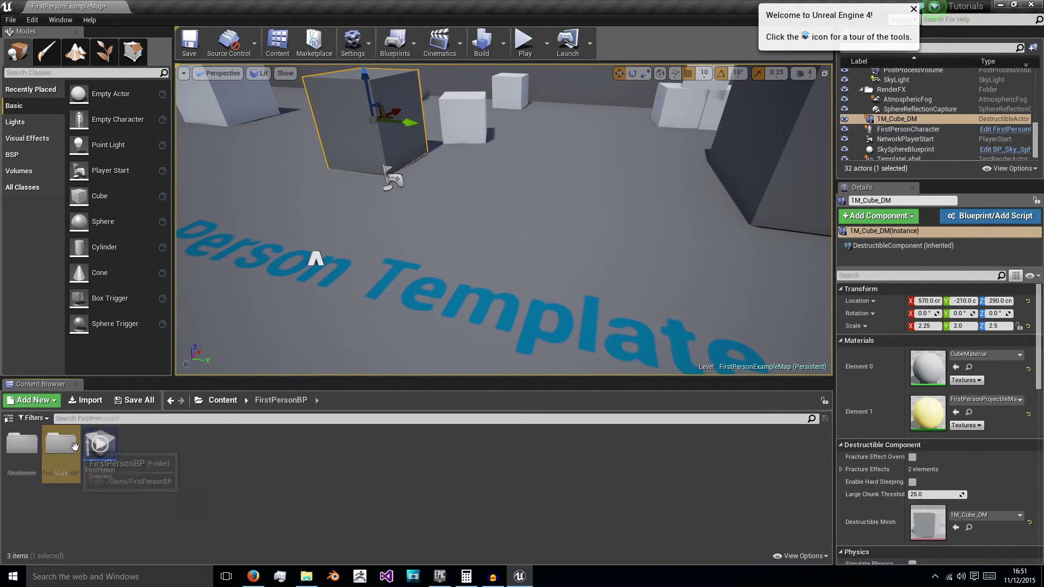
pyautogui.doubleClick(22, 445)
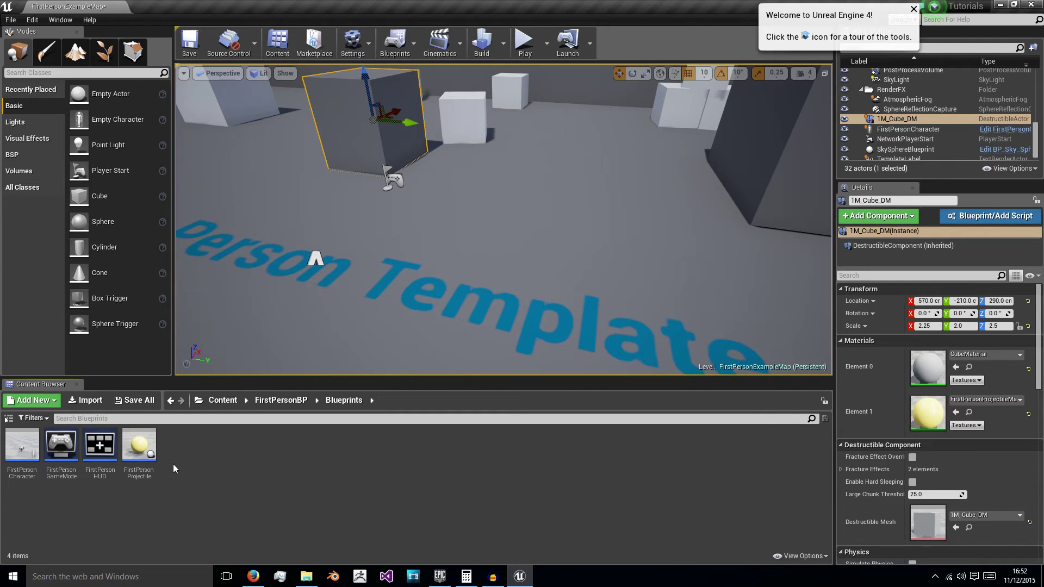
pyautogui.doubleClick(138, 446)
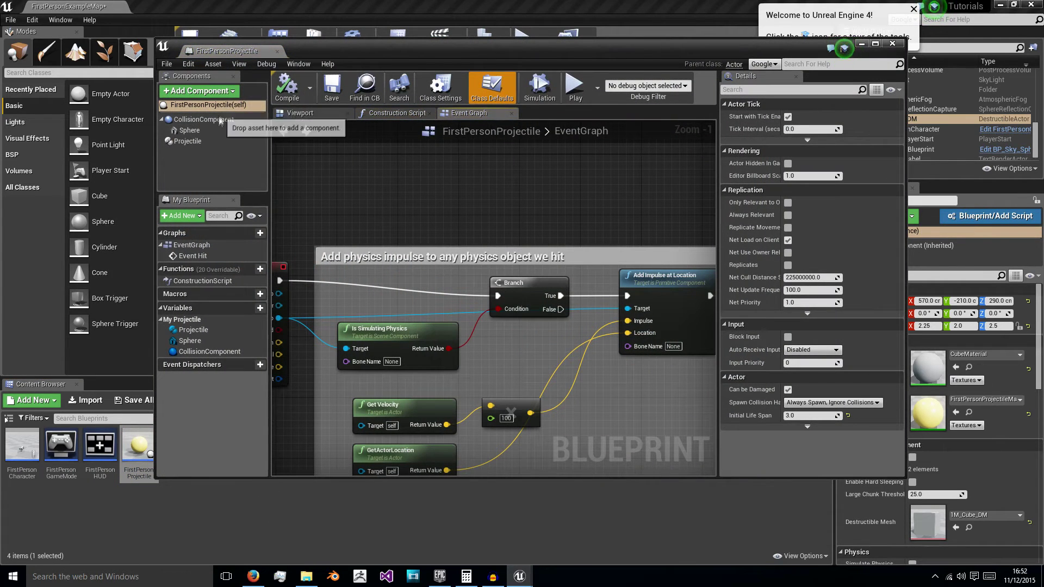
pyautogui.click(233, 120)
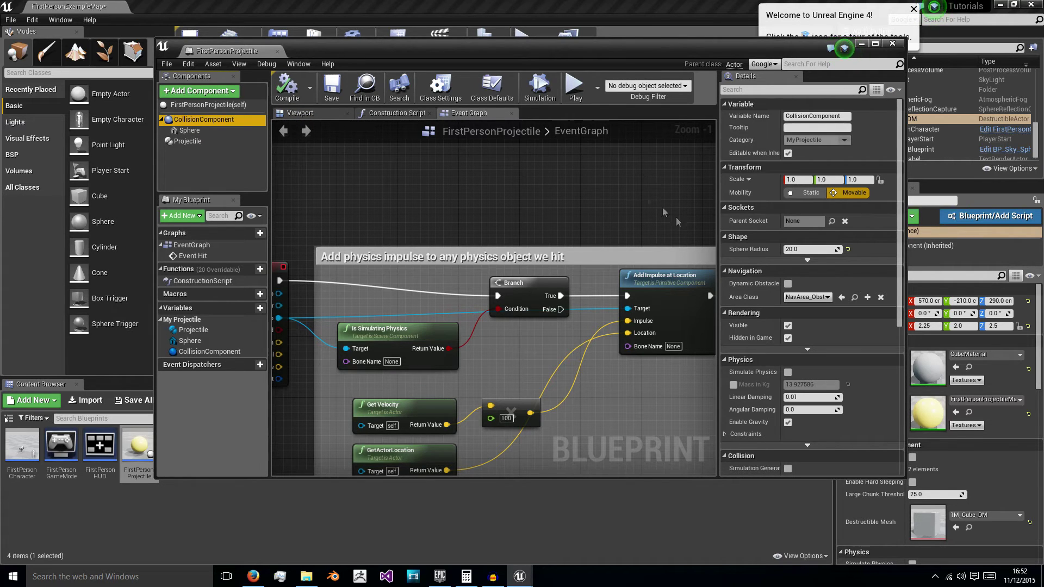
pyautogui.click(787, 371)
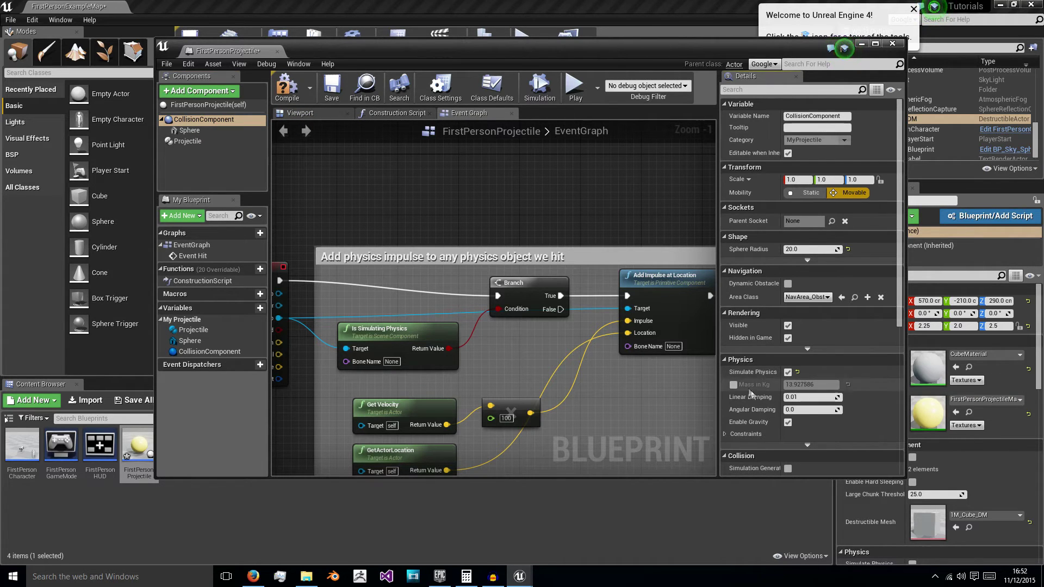
# - Set the CollisionComponent's collision preset to PhysicsActor, then compile and save the blueprint
pyautogui.click(190, 130)
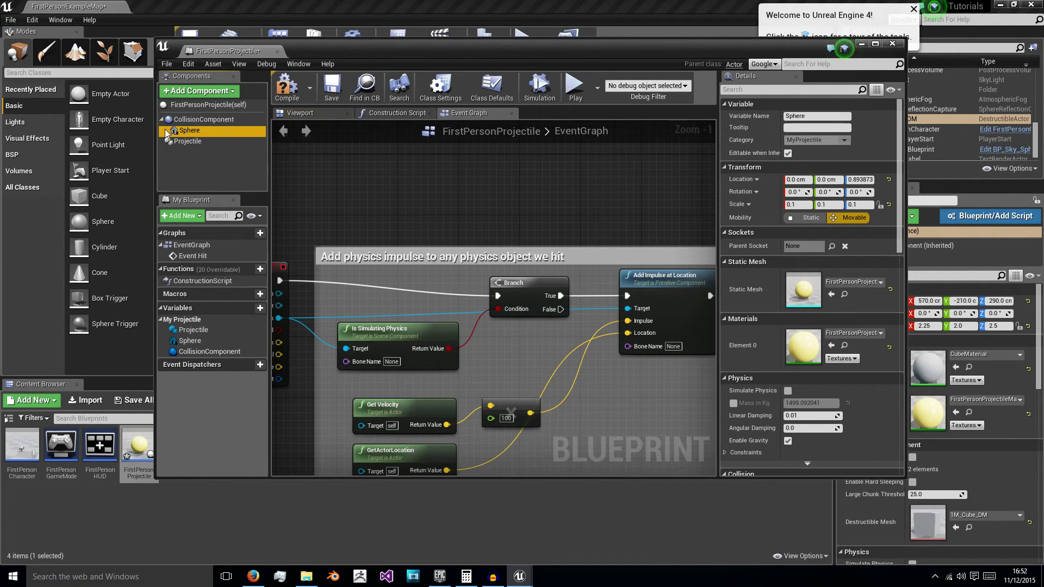
pyautogui.click(188, 120)
pyautogui.scroll(-5, 869, 413)
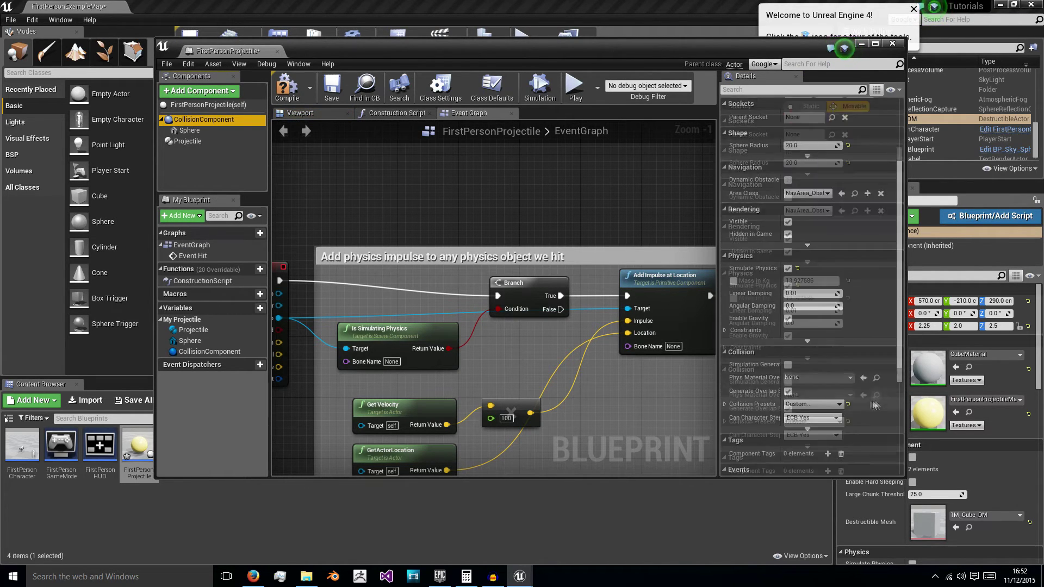
pyautogui.click(812, 404)
pyautogui.click(822, 475)
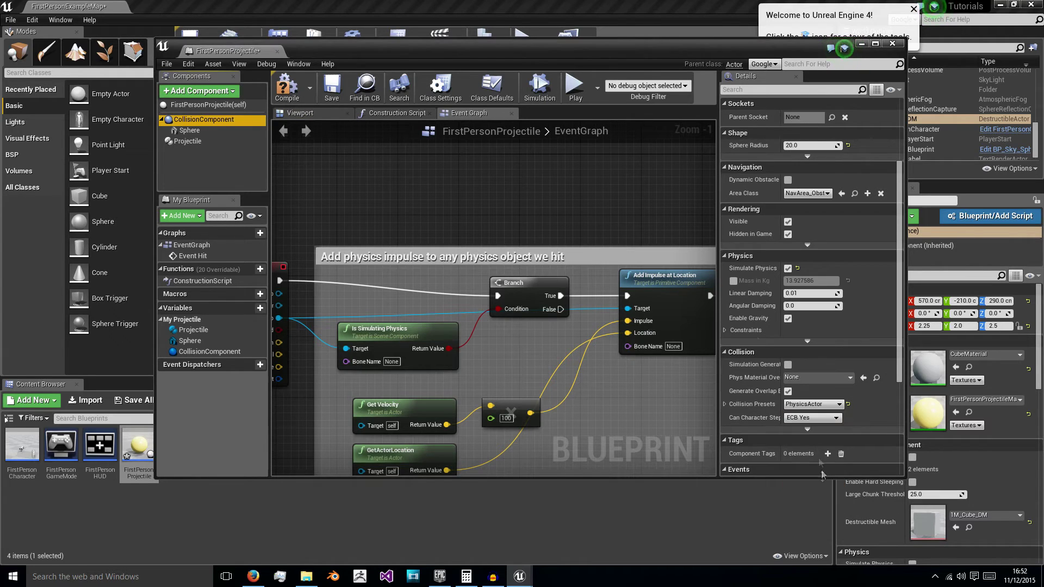
pyautogui.click(287, 88)
pyautogui.click(332, 87)
# - Set the Sphere component's collision preset to BlockAll, then compile and save the blueprint
pyautogui.click(189, 130)
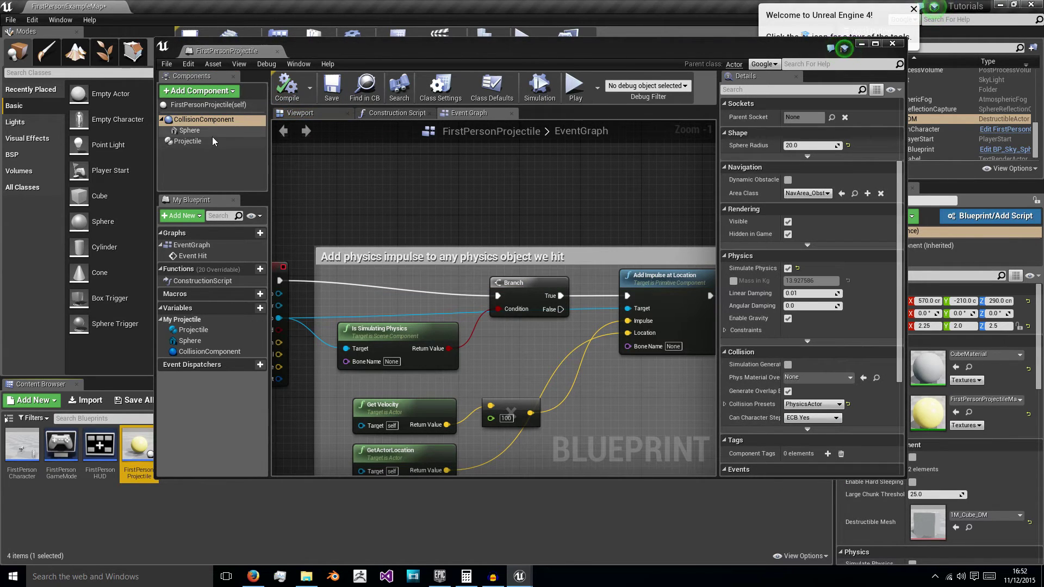
pyautogui.scroll(-2, 812, 313)
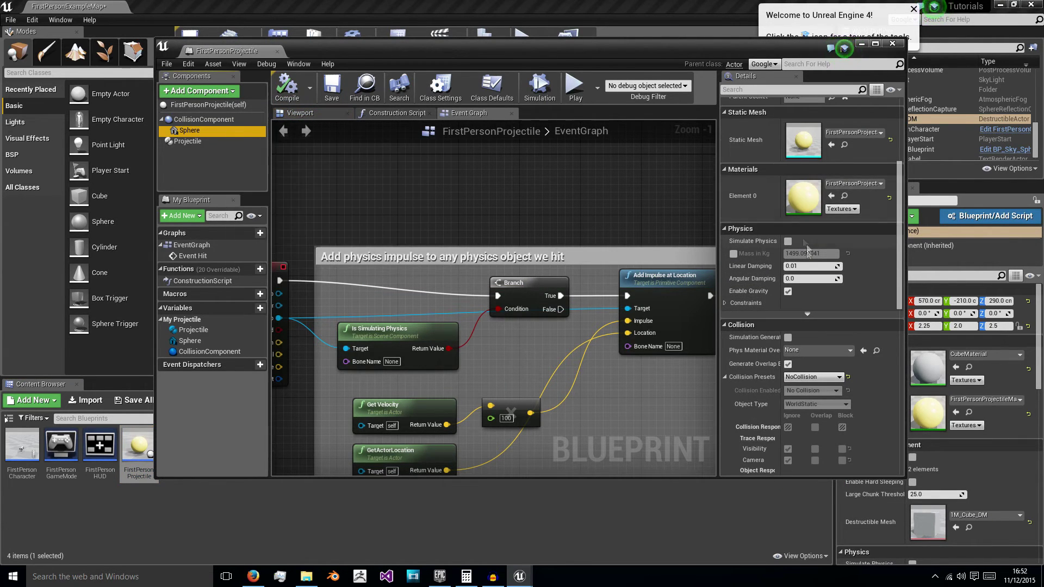
pyautogui.click(812, 377)
pyautogui.click(802, 399)
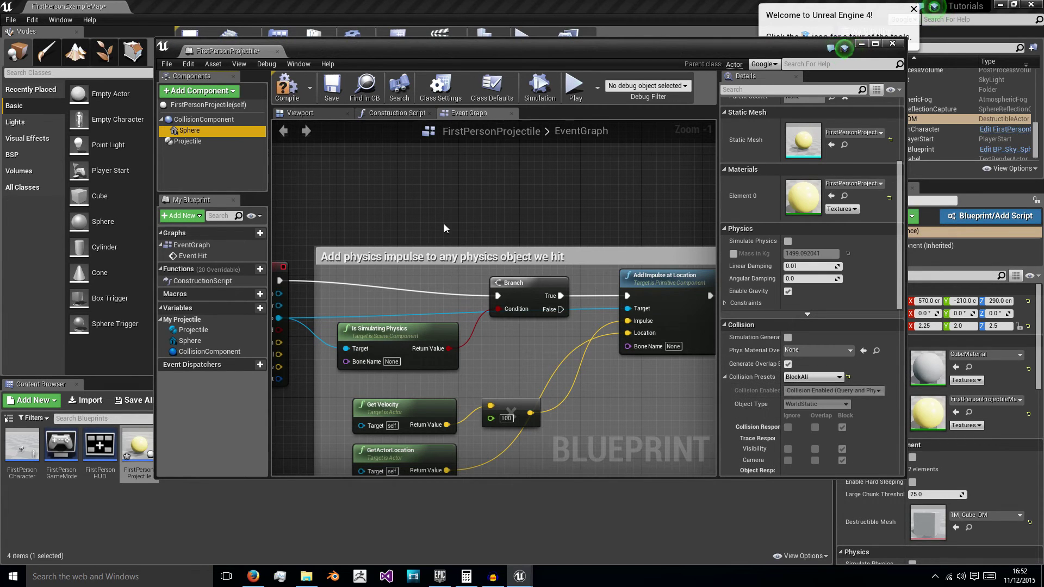
pyautogui.click(280, 88)
pyautogui.click(333, 94)
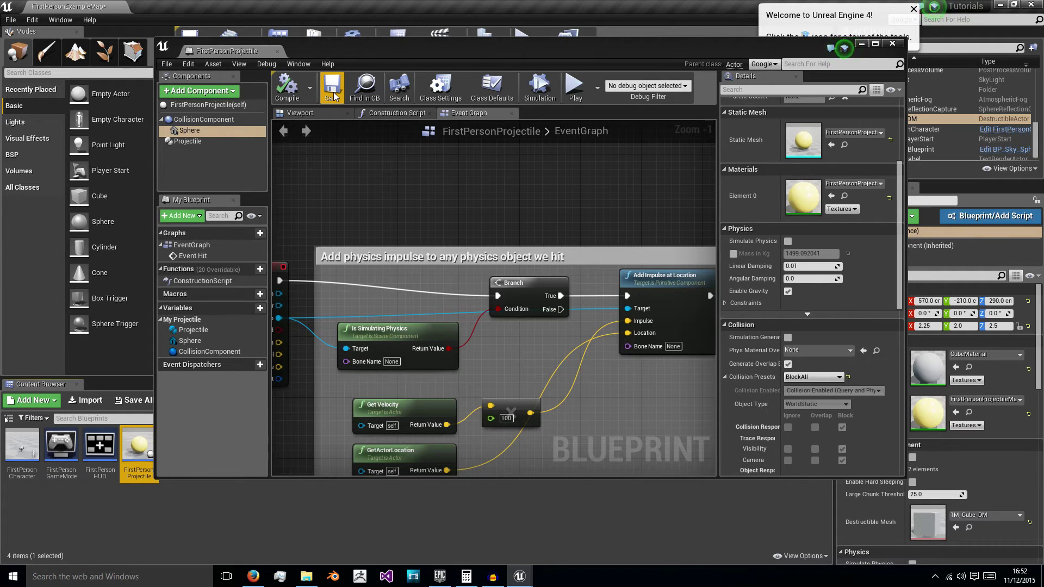
# - Close the projectile blueprint and play the level, firing a projectile at the destructible cube
pyautogui.click(892, 43)
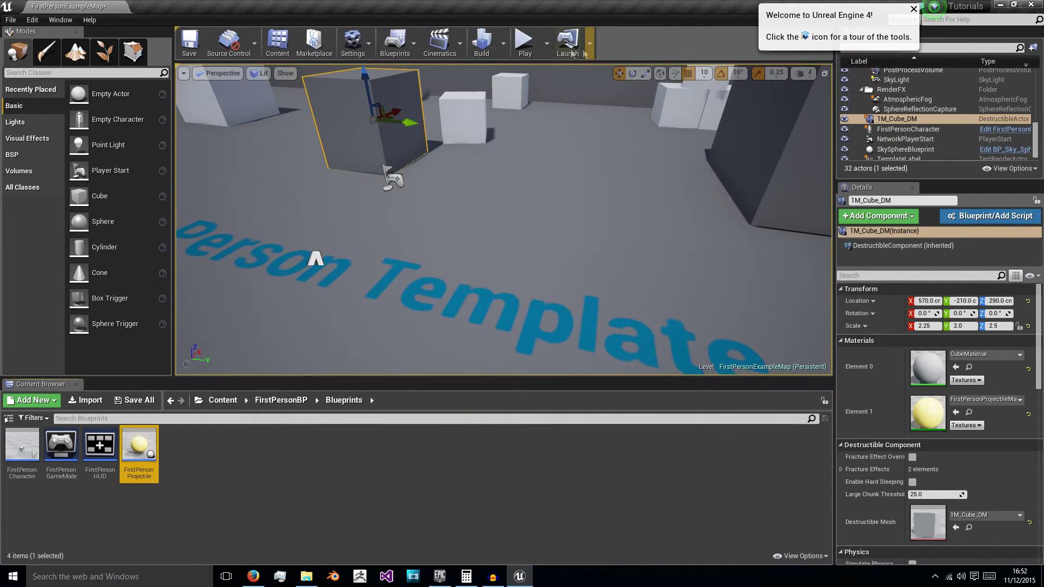
pyautogui.click(525, 41)
pyautogui.press('s')
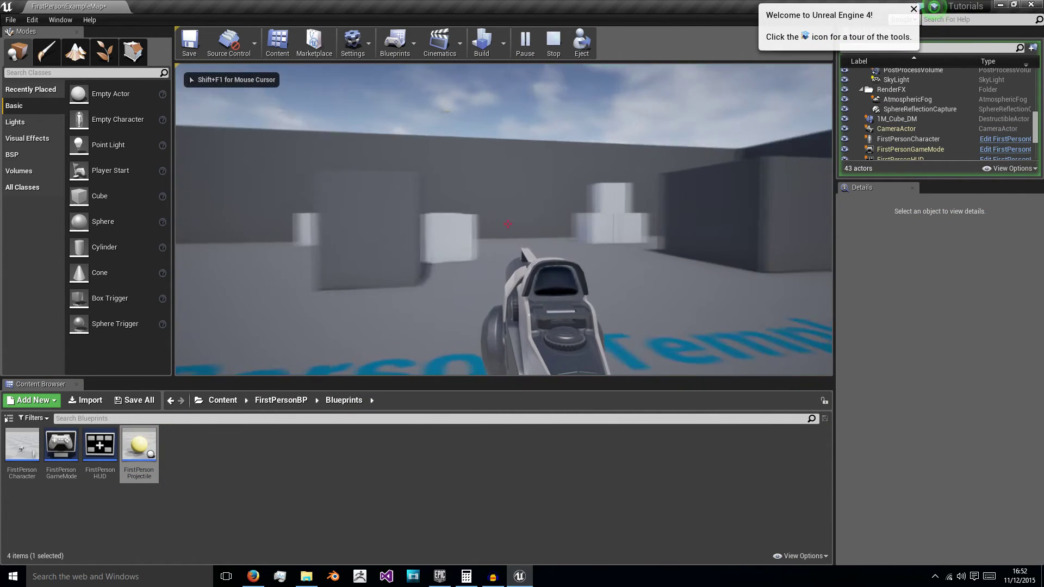
pyautogui.click(507, 224)
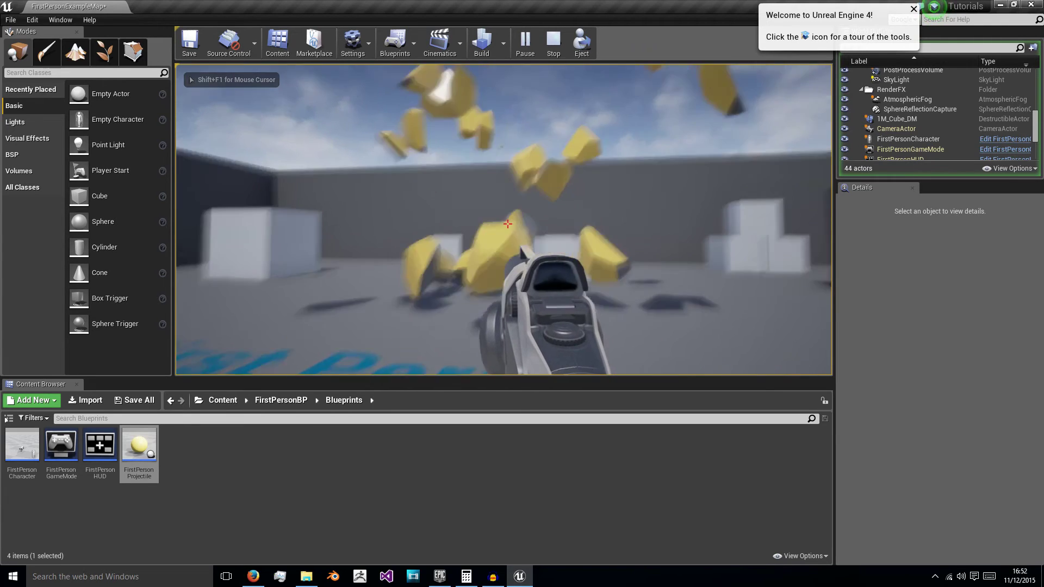
# - Walk among the broken cube's fragments, shoot at them to test their reaction, and end the play session
pyautogui.press('w')
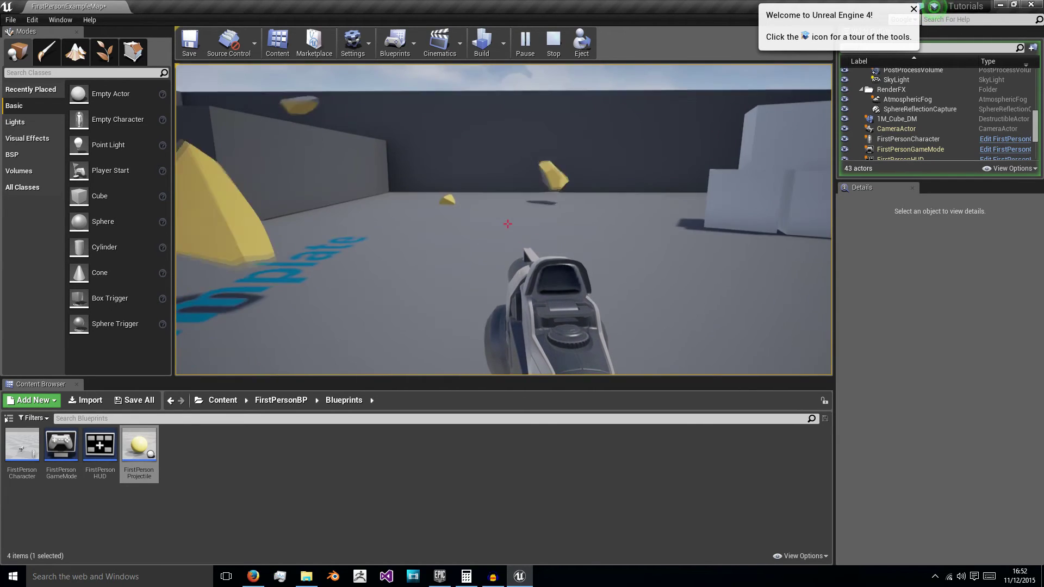
pyautogui.click(507, 224)
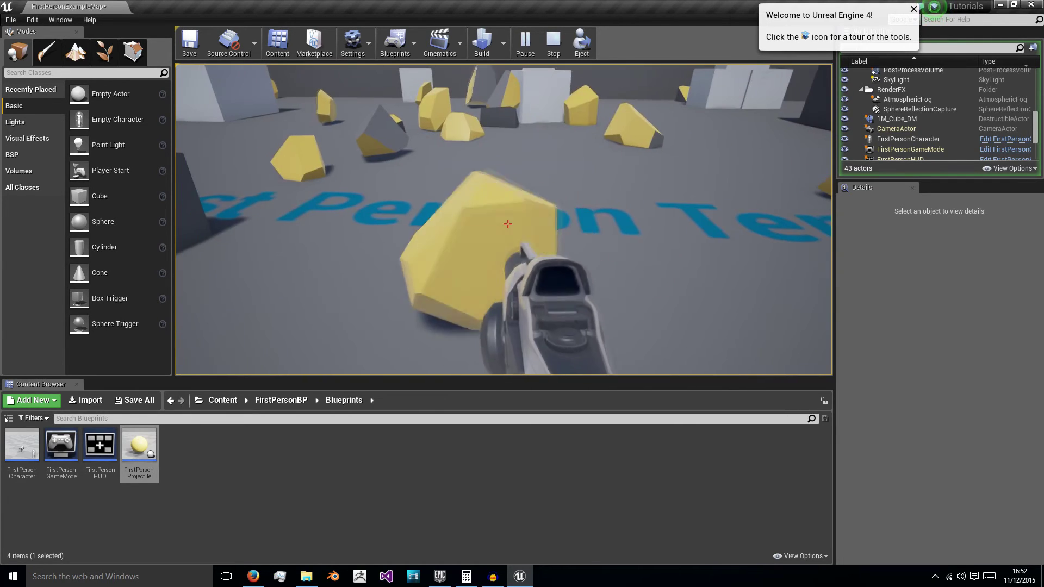
pyautogui.press('w')
pyautogui.click(507, 223)
pyautogui.click(507, 223)
pyautogui.click(507, 223)
pyautogui.press('w')
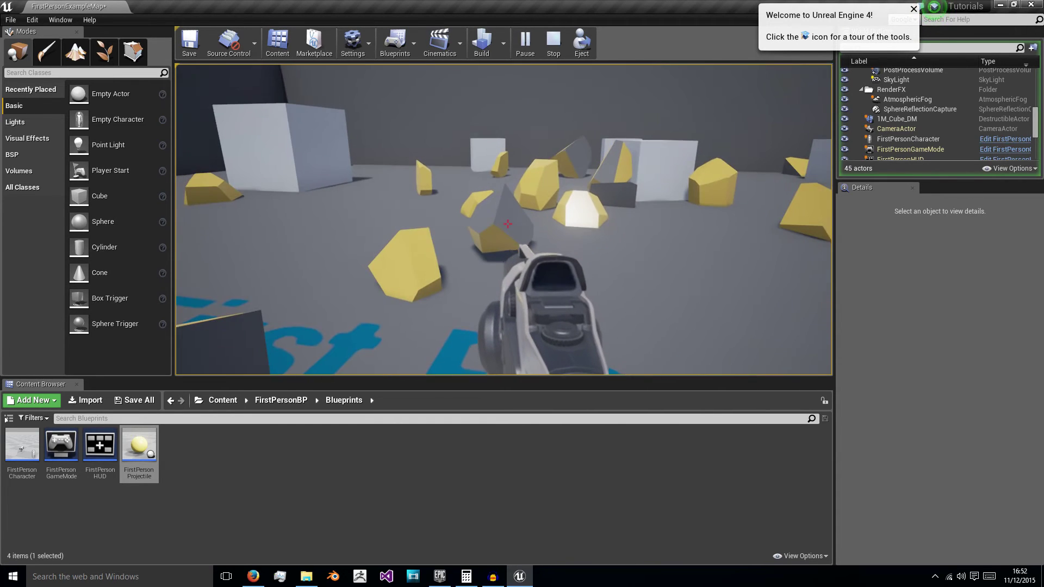
pyautogui.press('w')
pyautogui.press('w')
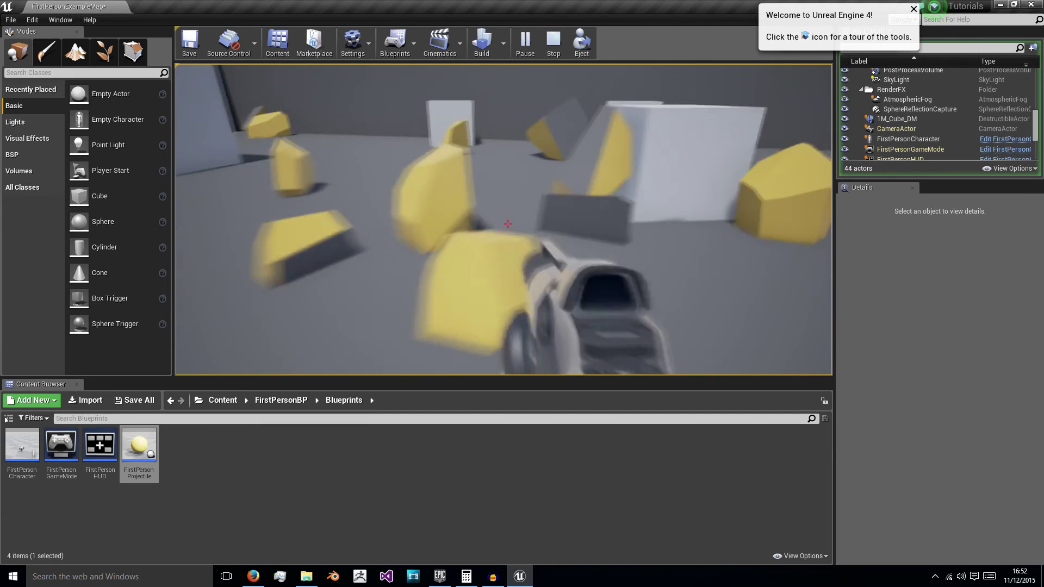
pyautogui.click(507, 224)
pyautogui.click(507, 224)
pyautogui.press('s')
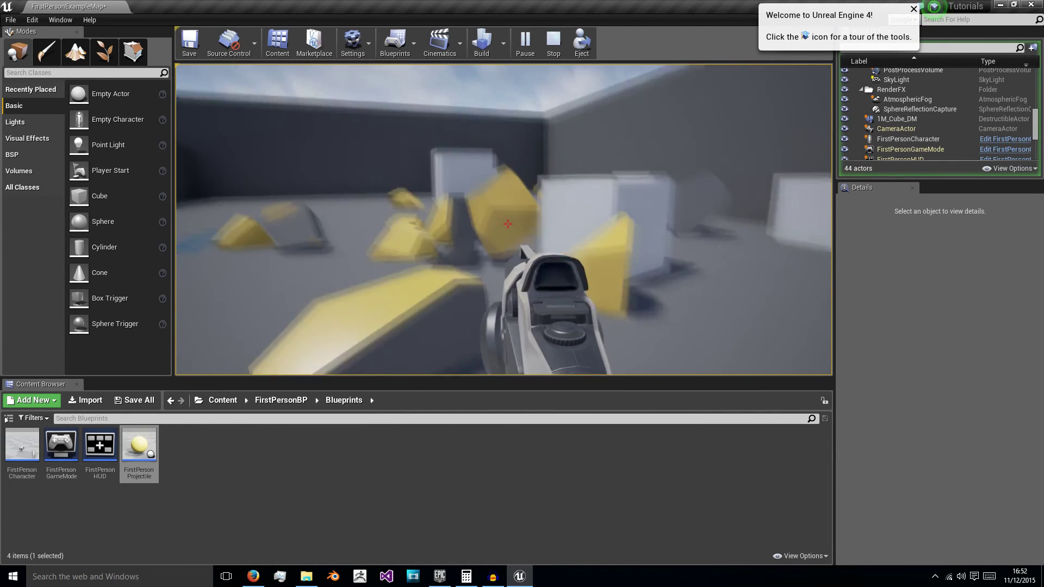
pyautogui.click(507, 223)
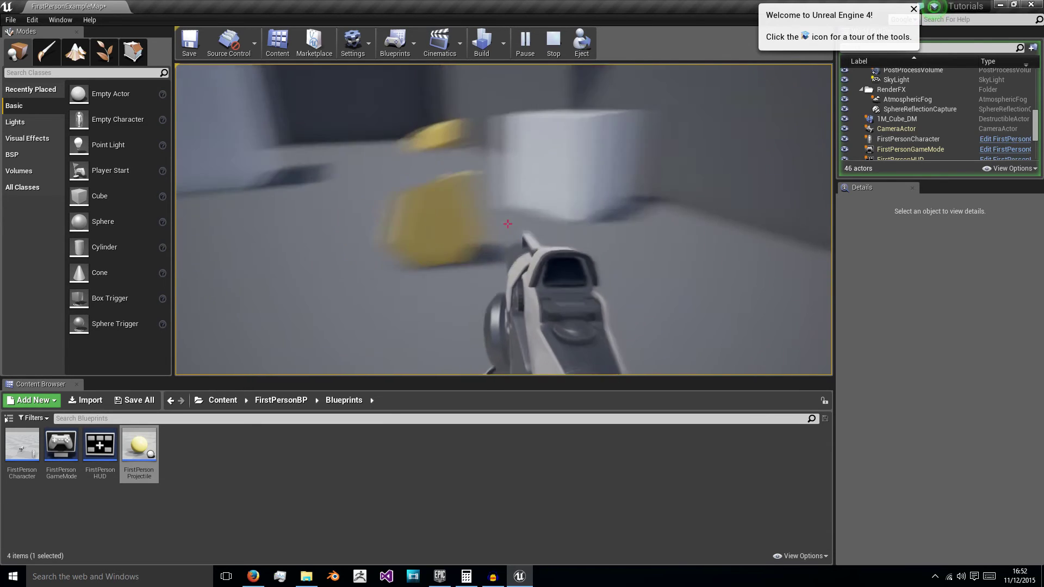
pyautogui.press('Escape')
# - Enable Simulate Physics on the 1M_Cube_DM actor placed in the level
pyautogui.press('s')
pyautogui.moveTo(662, 260); pyautogui.dragTo(701, 260, button='right')
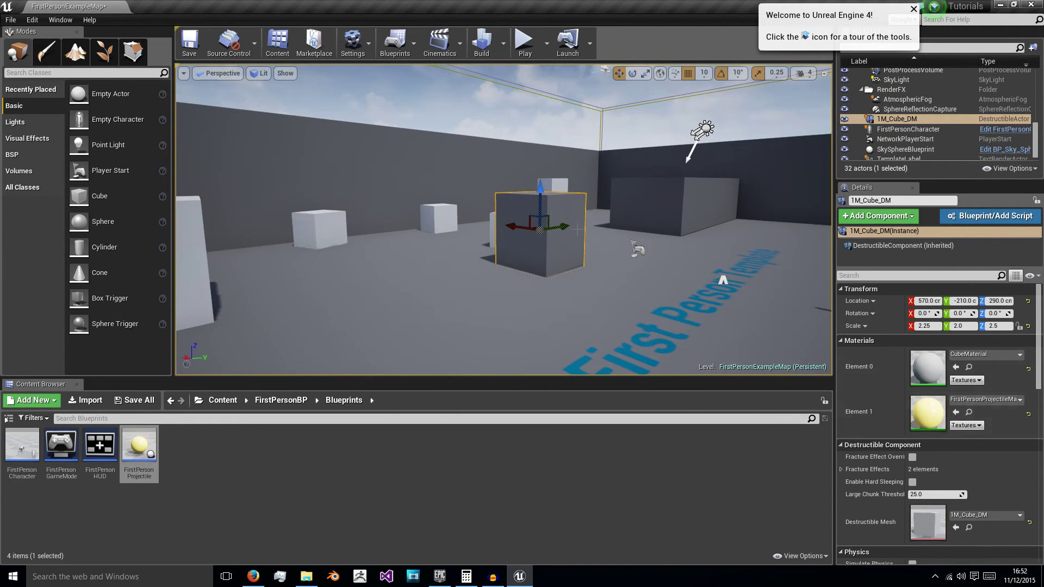
pyautogui.scroll(-10, 966, 337)
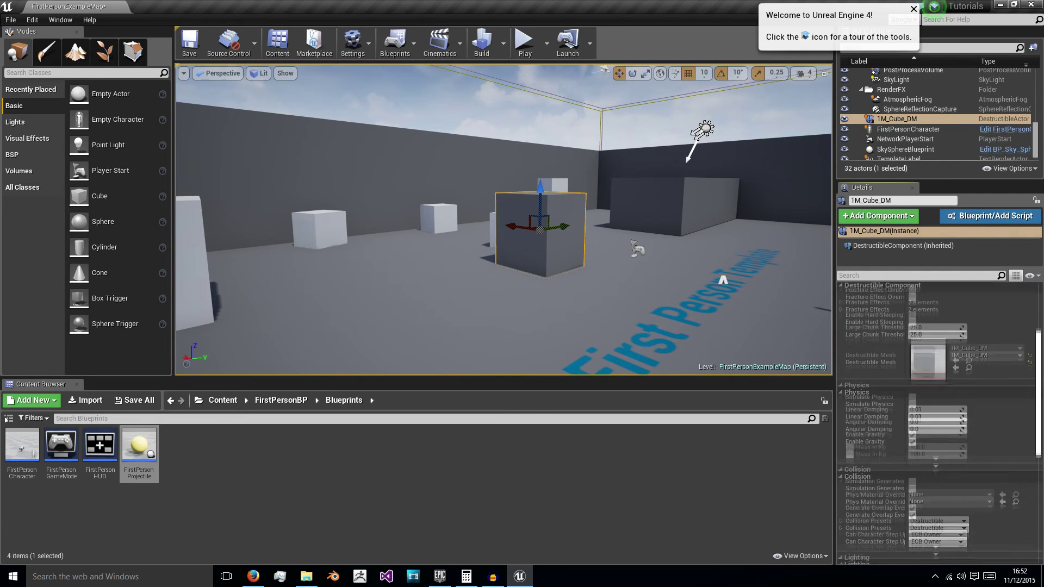
pyautogui.scroll(8, 924, 380)
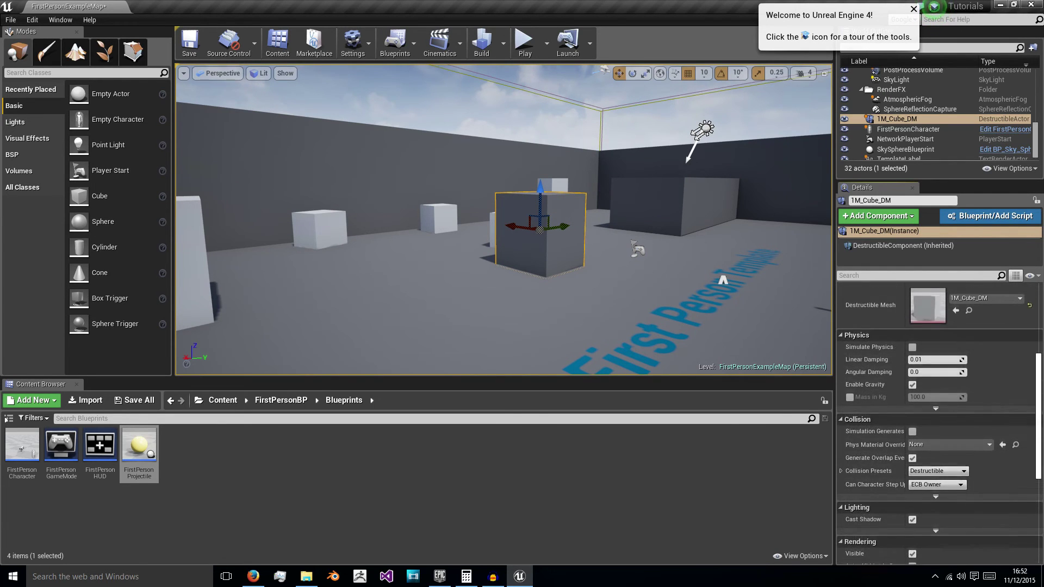
pyautogui.scroll(-5, 919, 372)
pyautogui.click(912, 366)
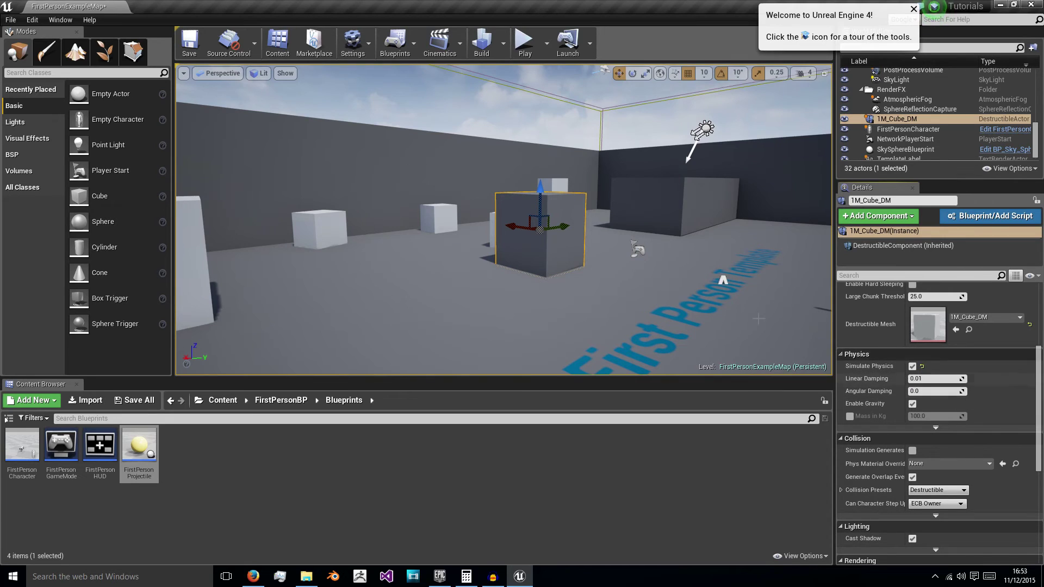
# - Play the level to test the cube with simulated physics, shooting its fragments around the room, and stop the session
pyautogui.click(522, 47)
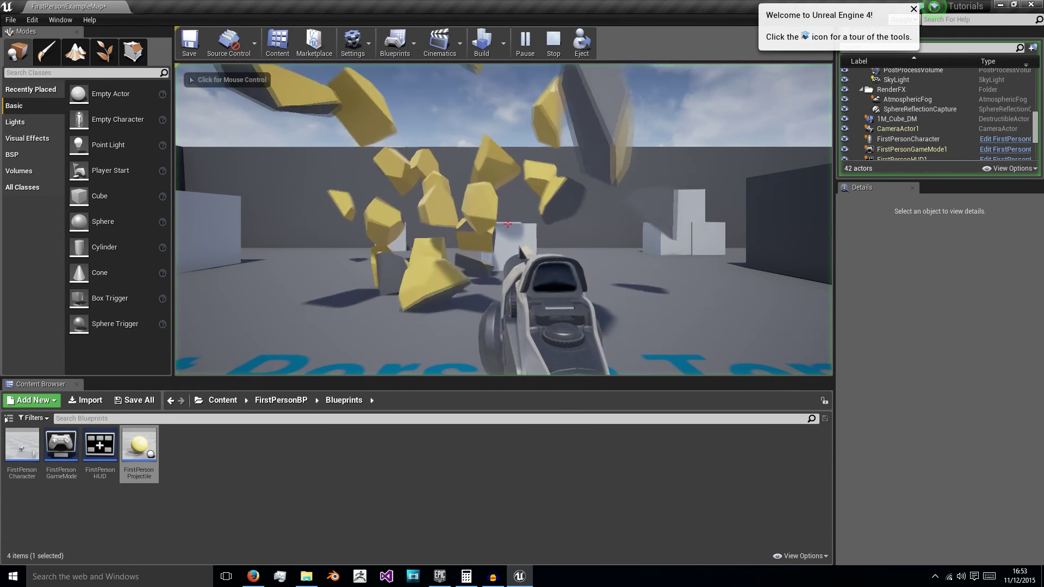
pyautogui.press('w')
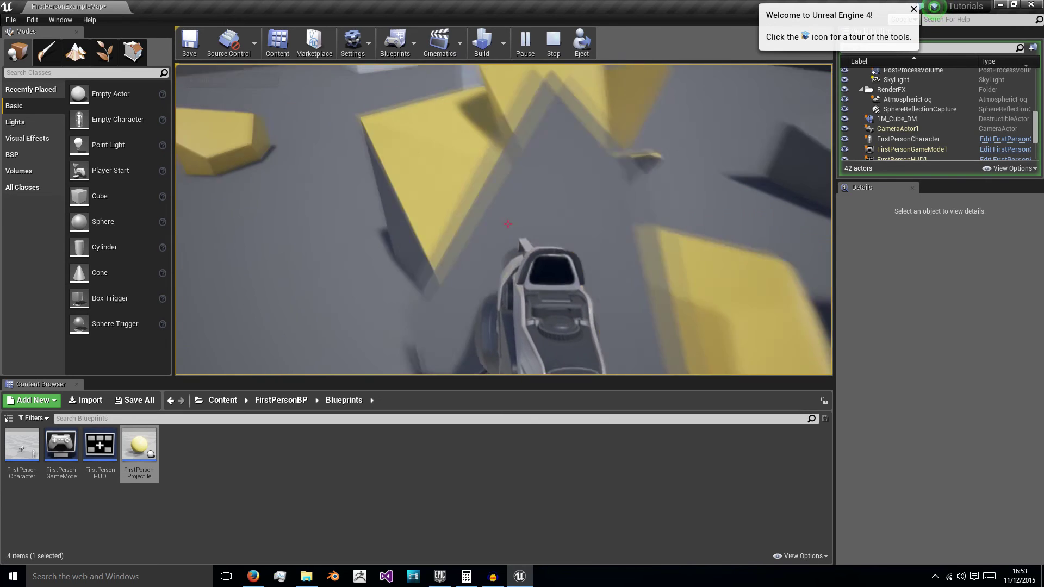
pyautogui.click(508, 223)
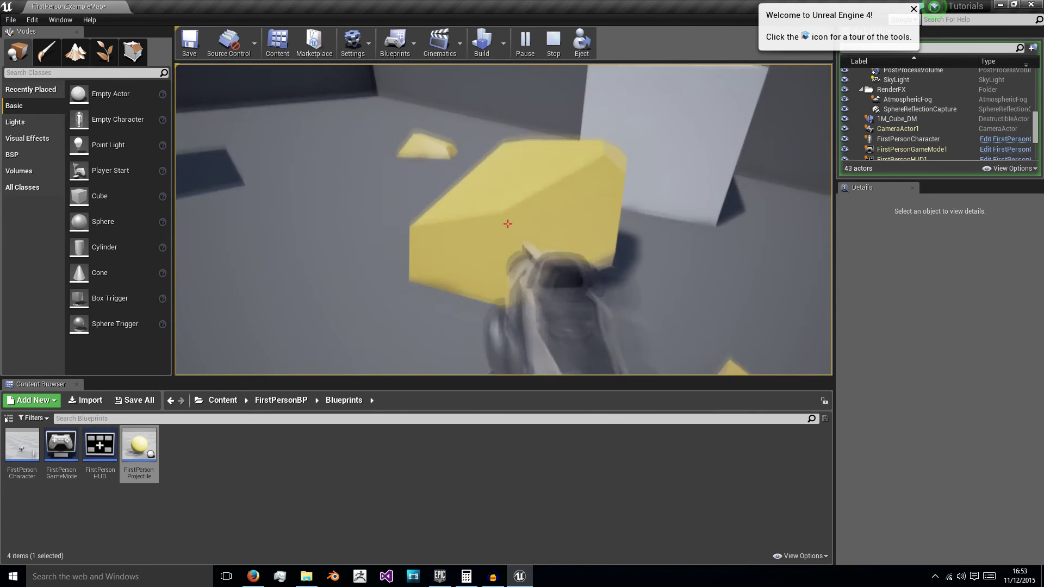
pyautogui.click(507, 224)
pyautogui.click(508, 224)
pyautogui.press('w')
pyautogui.click(508, 224)
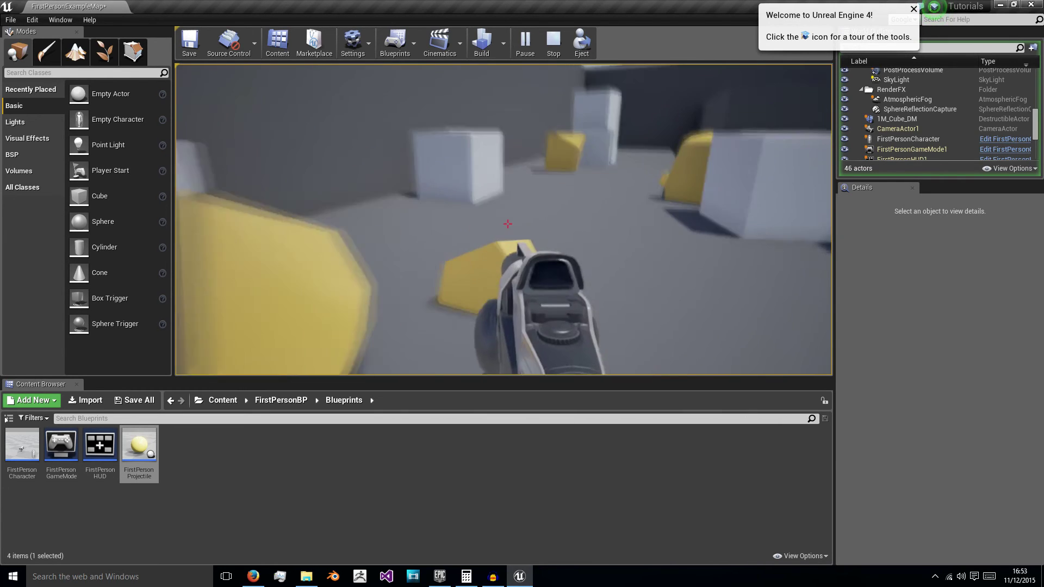
pyautogui.press('w')
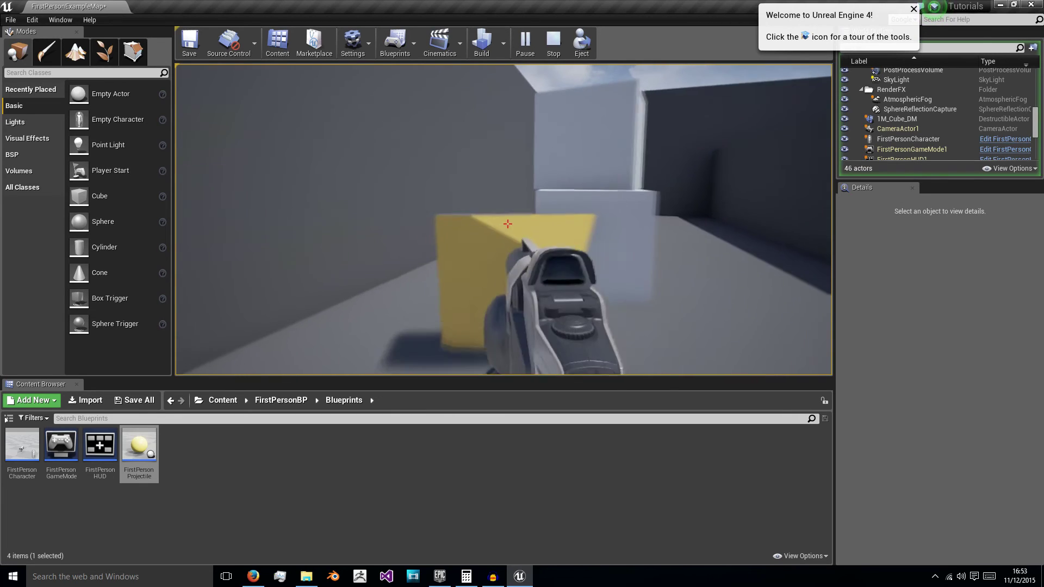
pyautogui.click(507, 224)
pyautogui.click(508, 223)
pyautogui.click(507, 224)
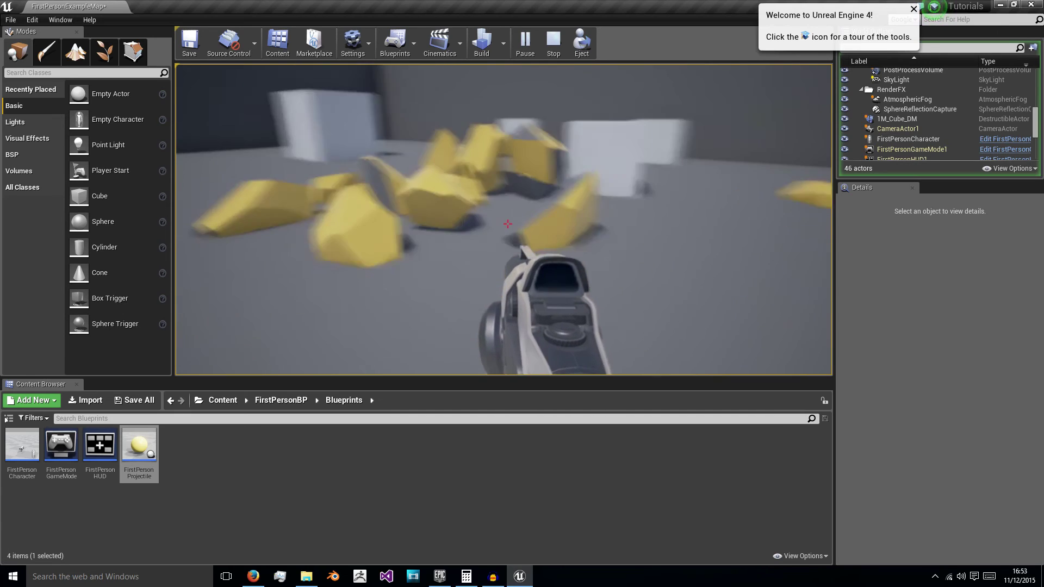
pyautogui.press('Escape')
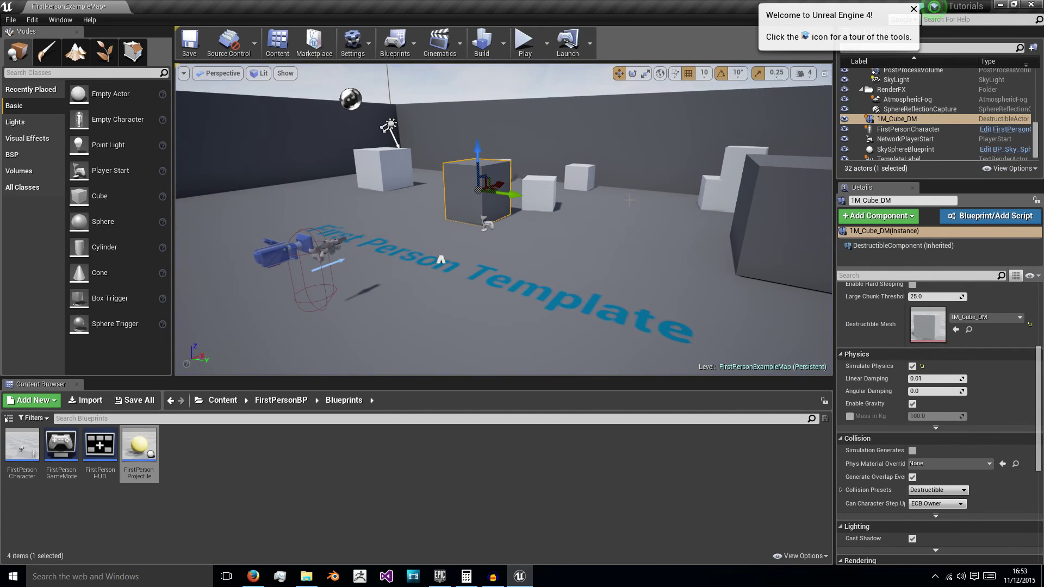